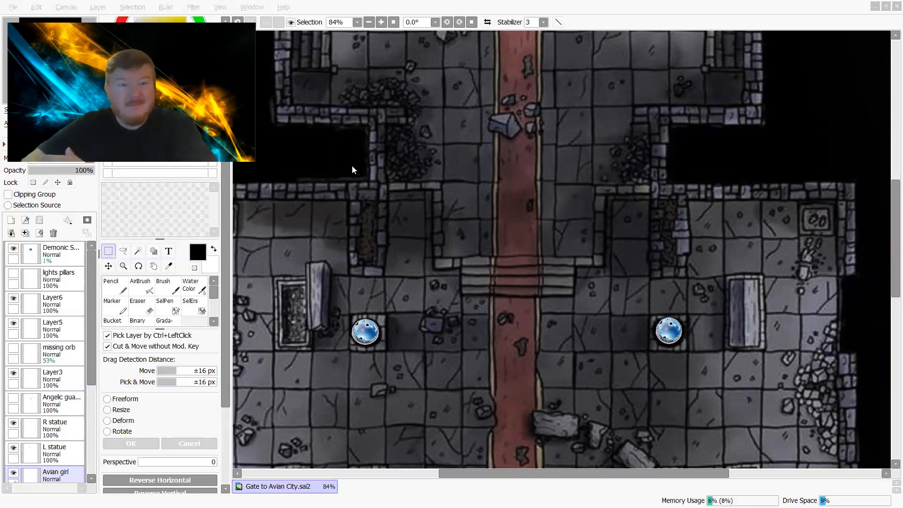
Examine the temple map from the domed altar room down to the blue orbs and the character tokens at the entrance.
click(888, 227)
drag(888, 226, 888, 164)
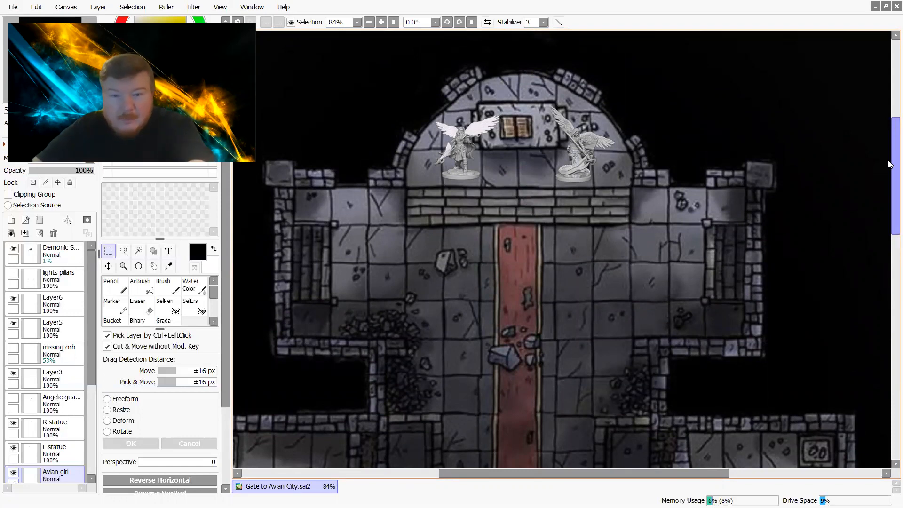
drag(889, 165, 882, 299)
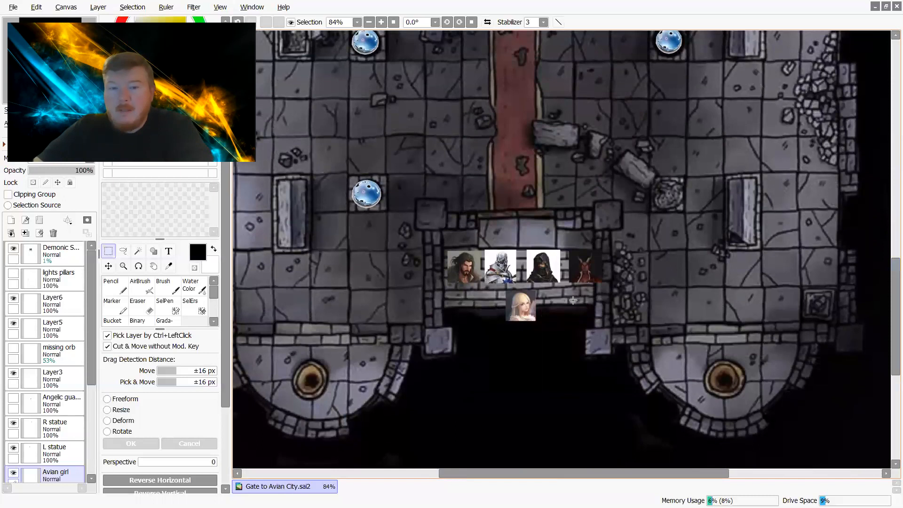
scroll(572, 304, up, 5)
scroll(572, 304, down, 2)
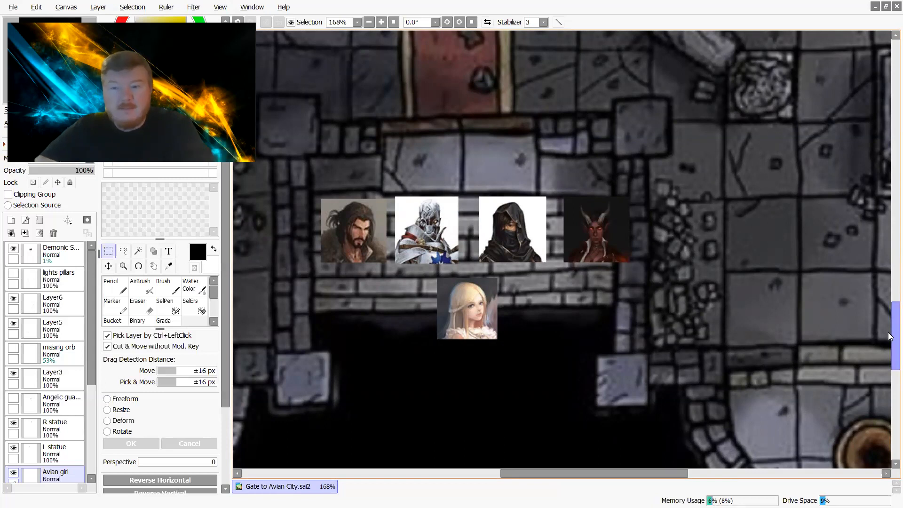
drag(887, 332, 887, 309)
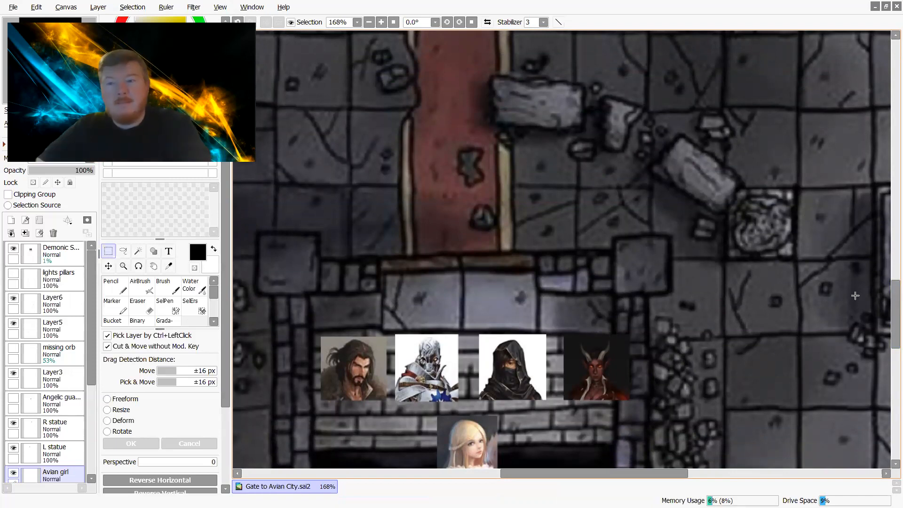
scroll(855, 295, down, 5)
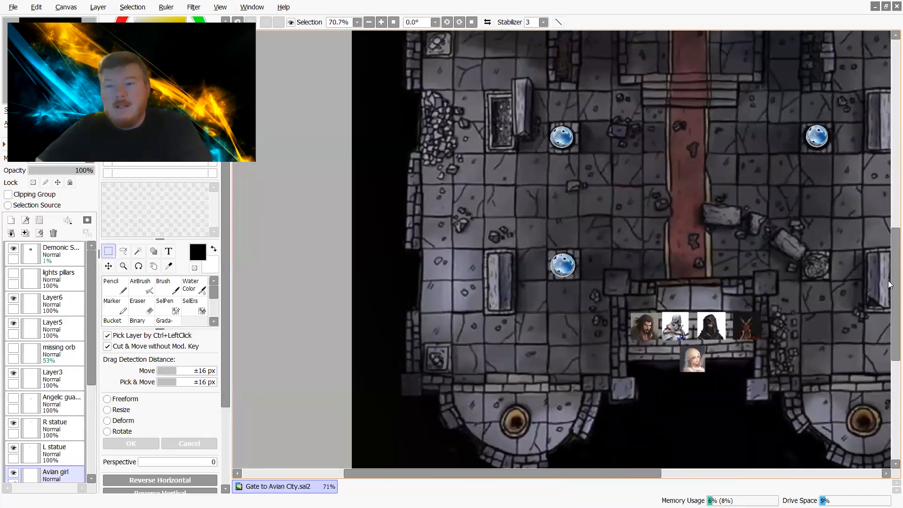
mouse_move(889, 281)
mouse_down()
mouse_move(888, 225)
mouse_move(888, 269)
mouse_up()
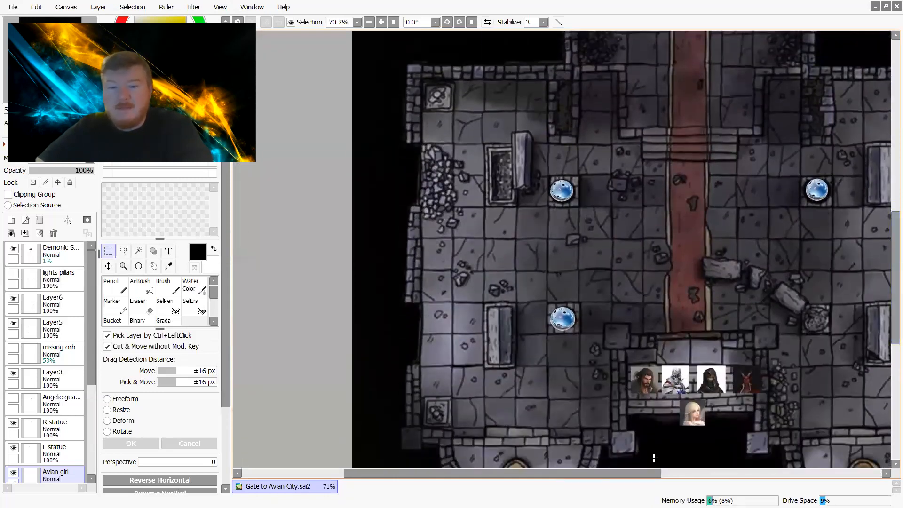
drag(565, 472, 613, 473)
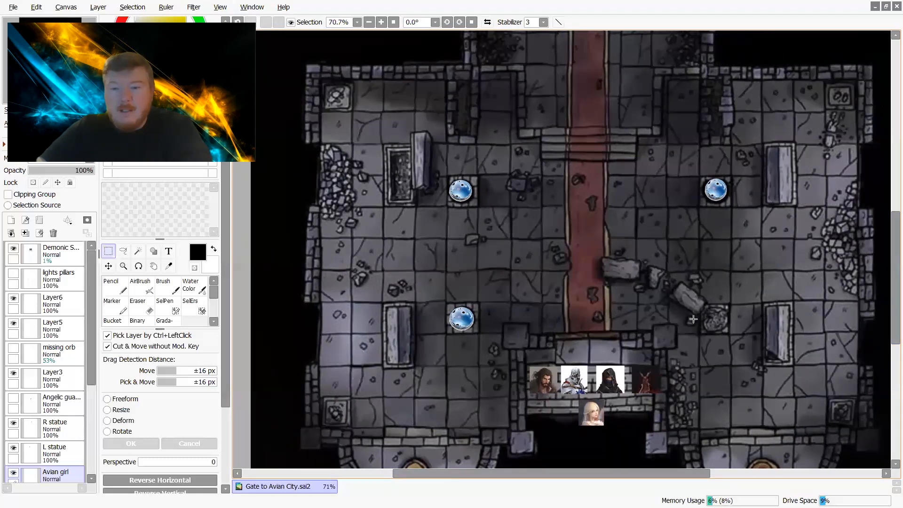
Inspect the two winged statues beside the open book in the domed altar room.
drag(888, 290, 888, 200)
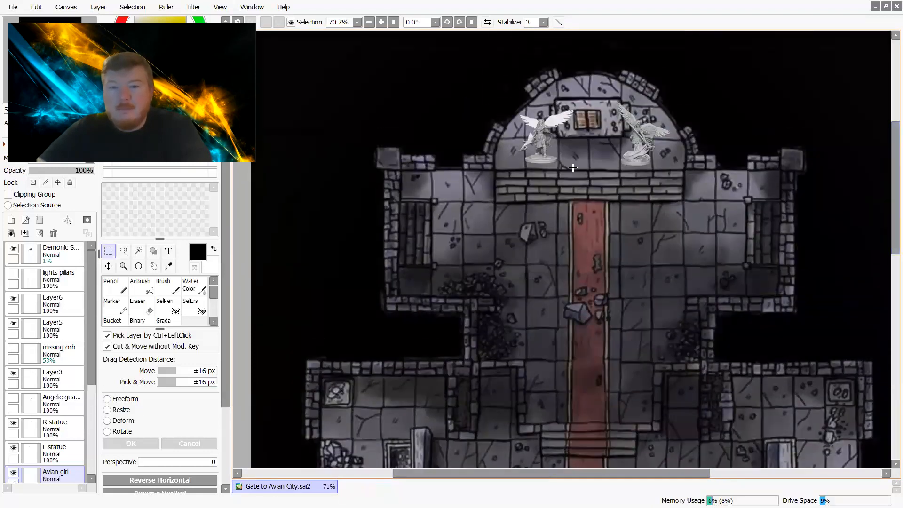
scroll(601, 168, up, 2)
scroll(599, 174, up, 1)
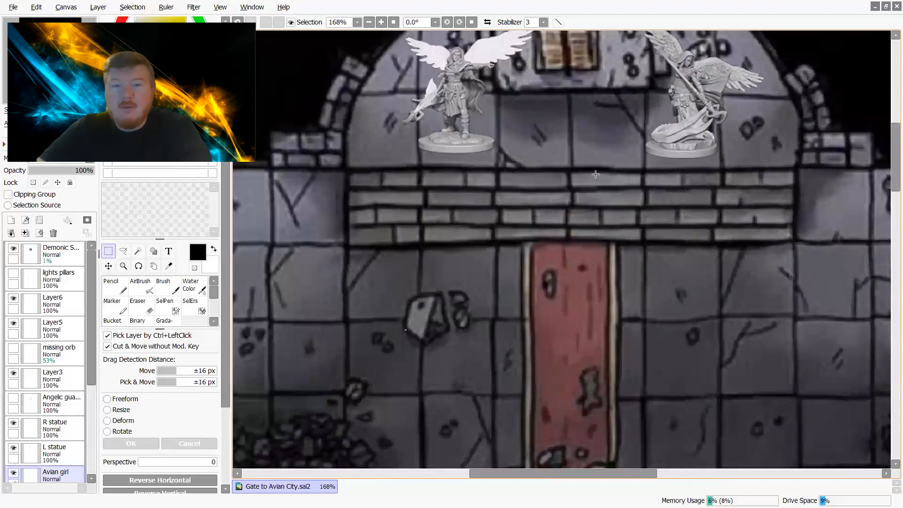
drag(889, 170, 889, 153)
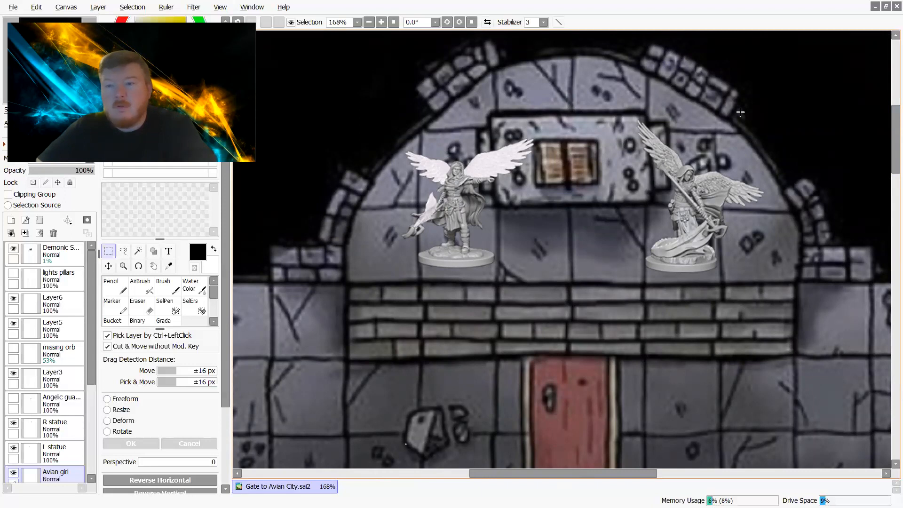
drag(889, 144, 889, 161)
scroll(646, 208, down, 2)
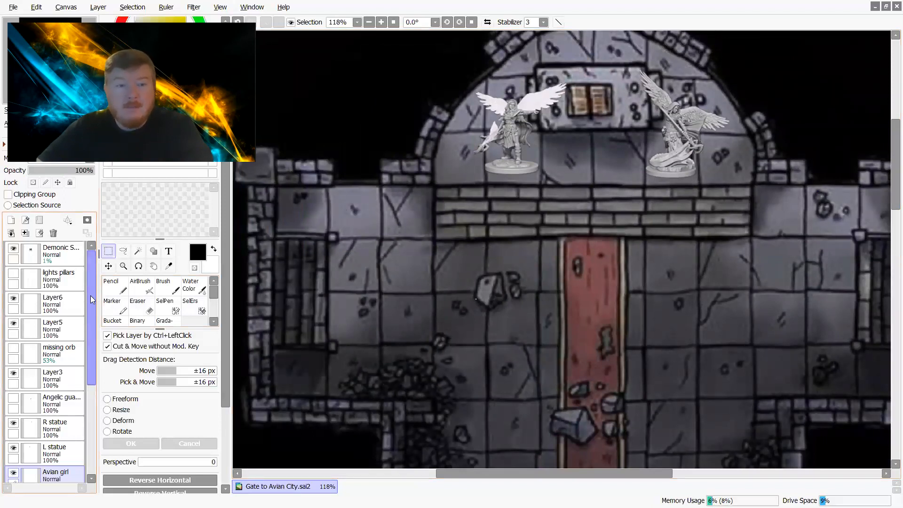
Select the "Angelic gua..." layer, make it visible and inspect the glowing winged figure on the red carpet.
drag(90, 295, 90, 316)
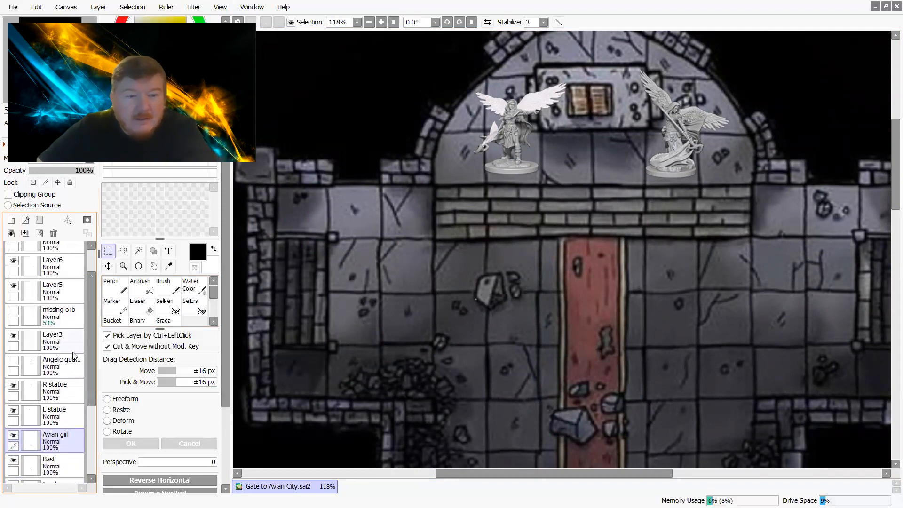
click(71, 370)
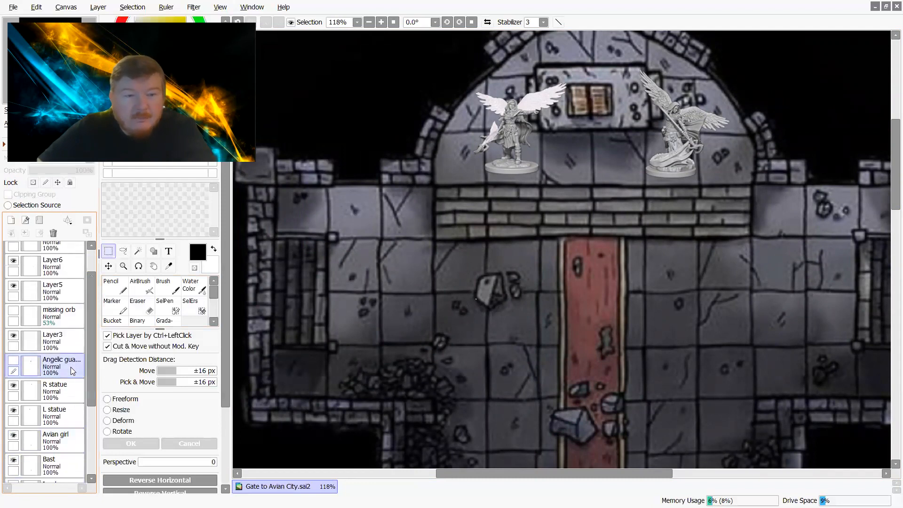
click(14, 361)
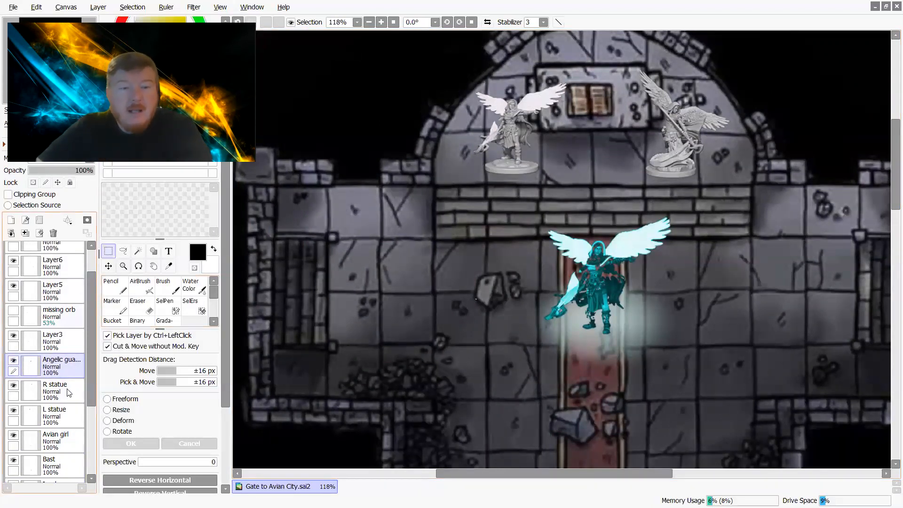
scroll(559, 265, up, 4)
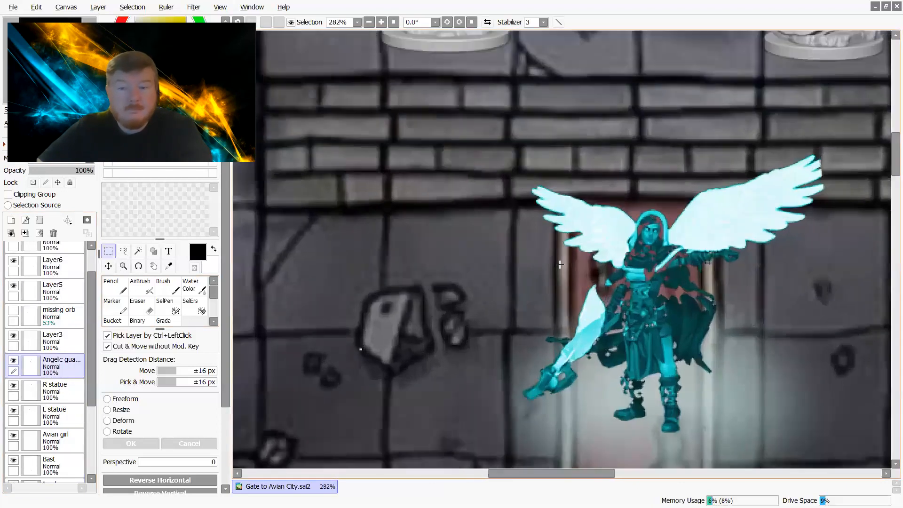
scroll(560, 265, down, 2)
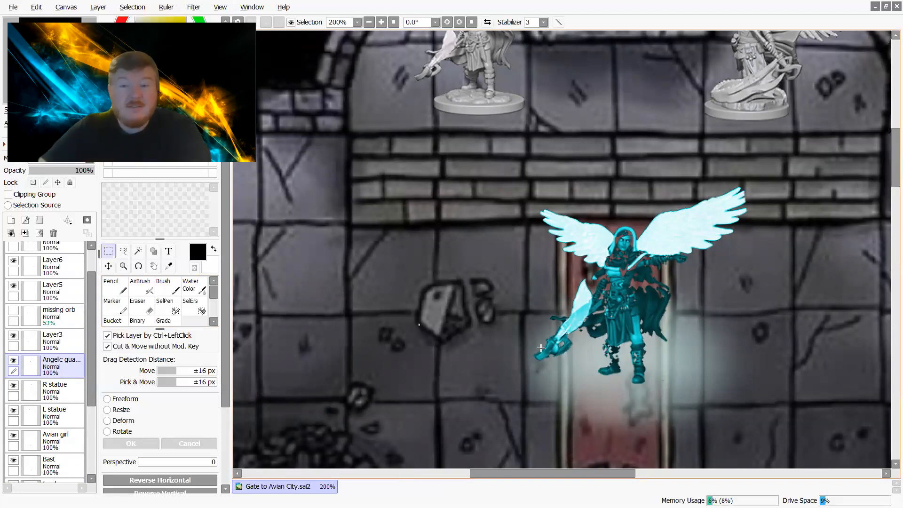
drag(890, 151, 889, 139)
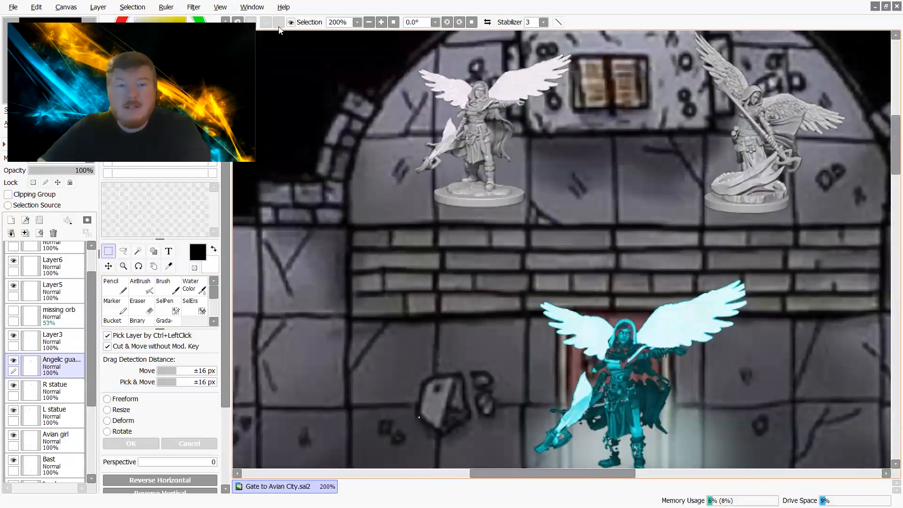
click(196, 11)
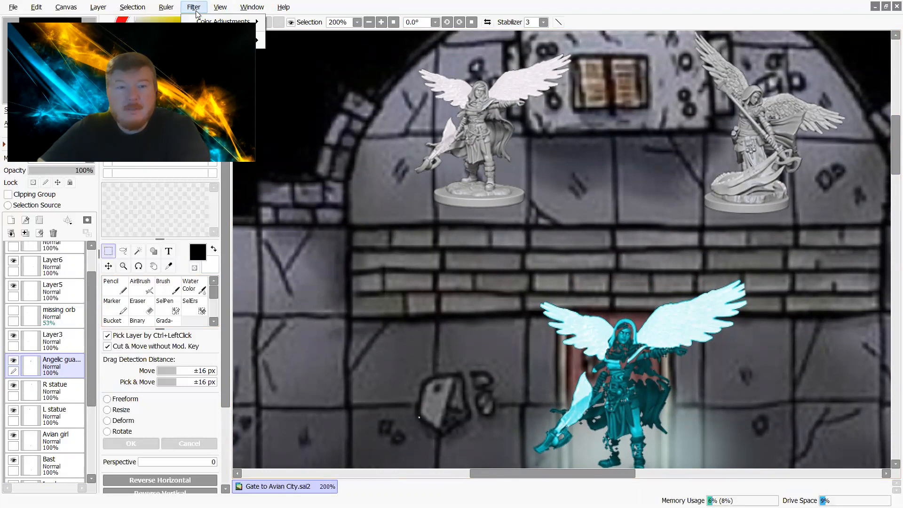
mouse_move(223, 22)
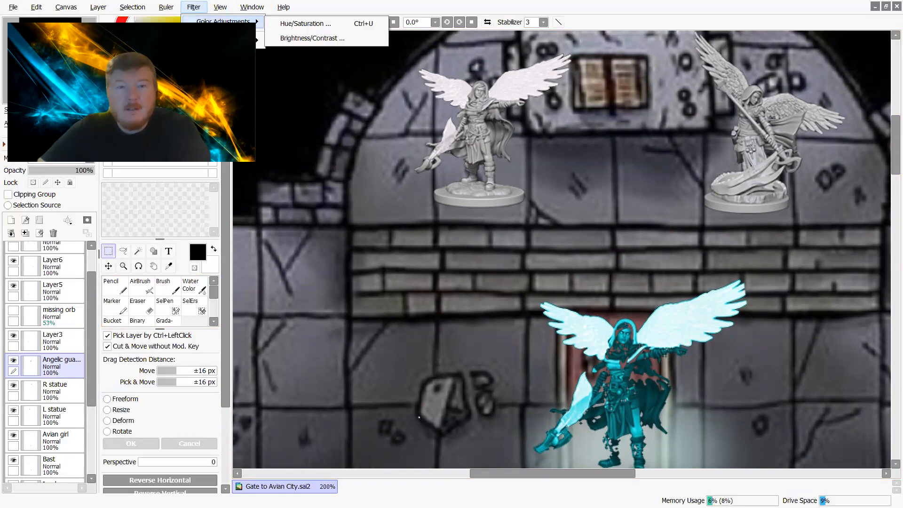
click(296, 23)
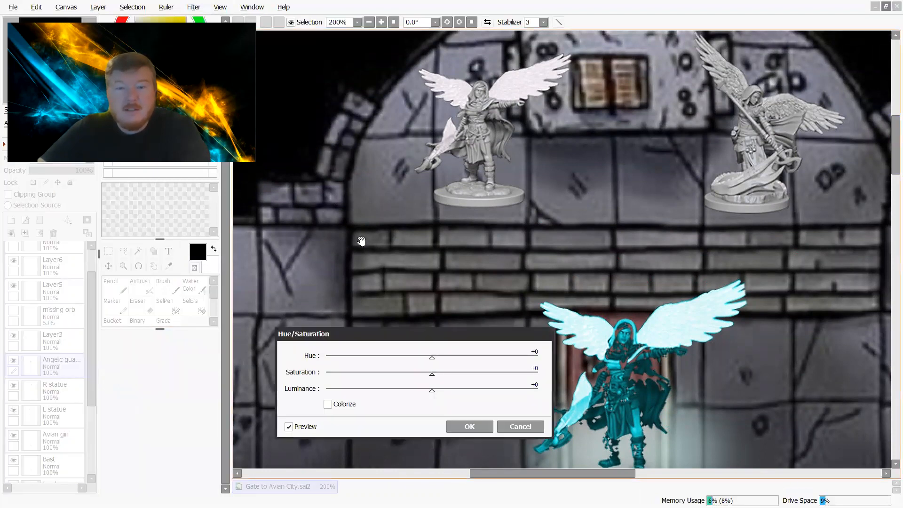
click(519, 426)
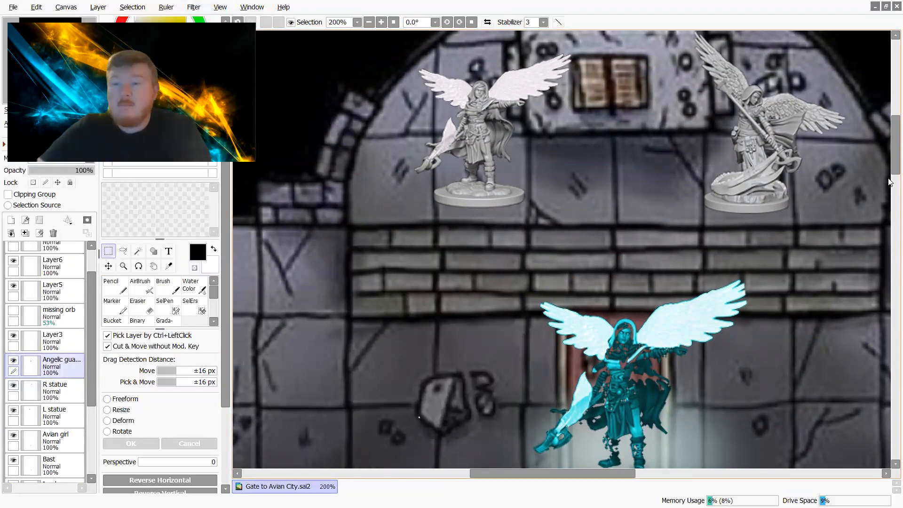
Lower the "Angelic gua..." layer's opacity to 0%.
drag(891, 168, 892, 186)
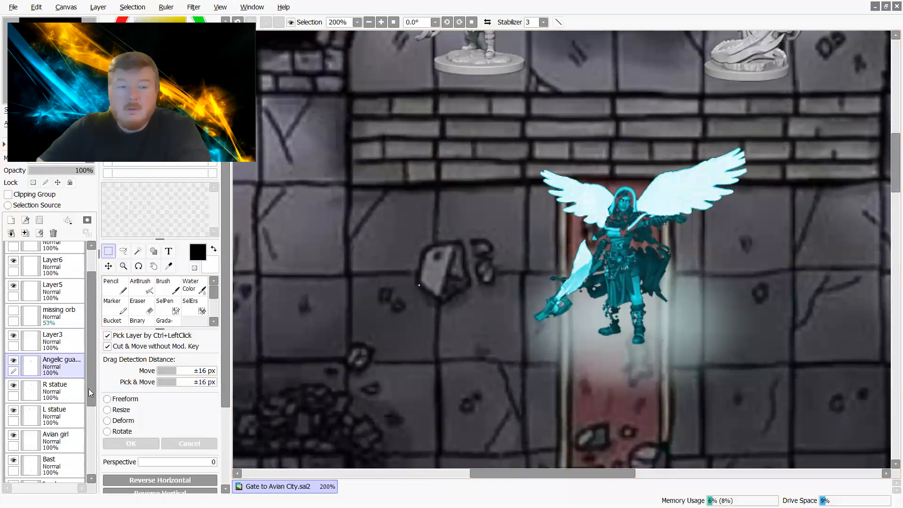
click(40, 171)
drag(39, 171, 29, 171)
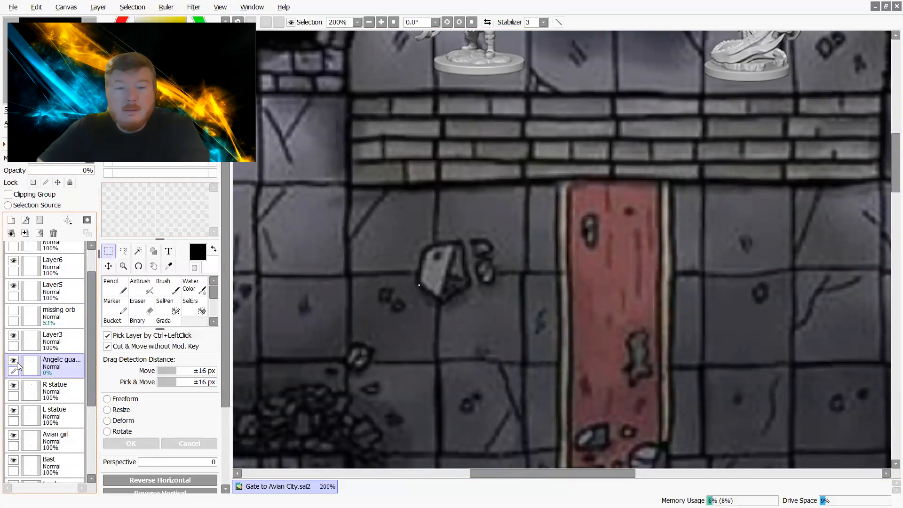
View the statues without the winged figure, and raise the "Angelic gua..." layer's opacity to 77%.
drag(890, 166, 890, 139)
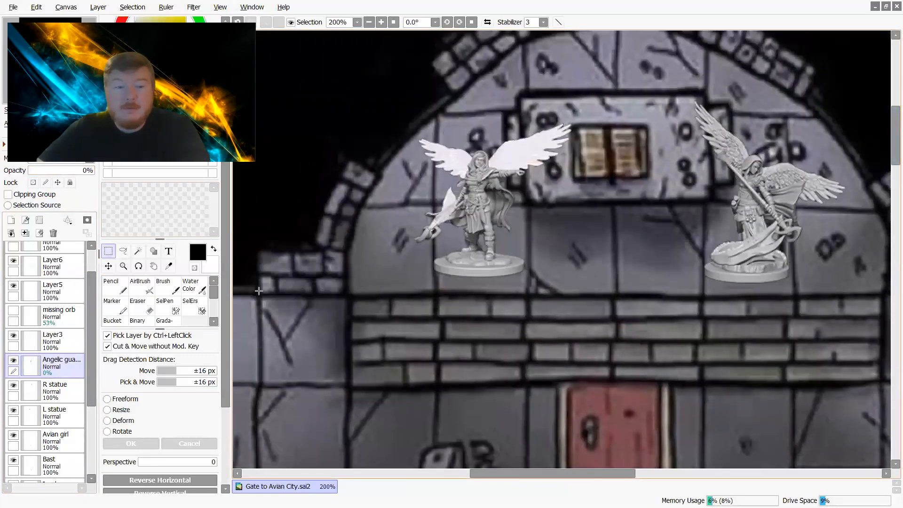
scroll(852, 233, down, 1)
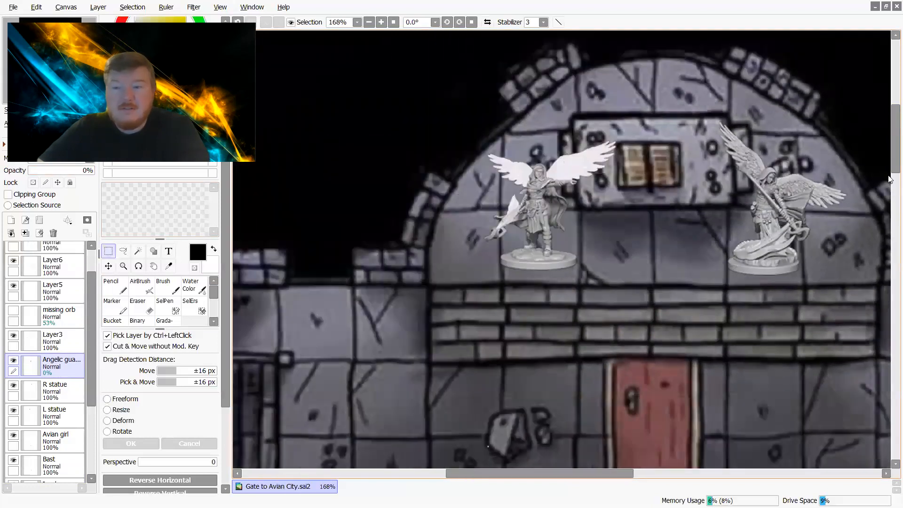
drag(889, 151, 889, 167)
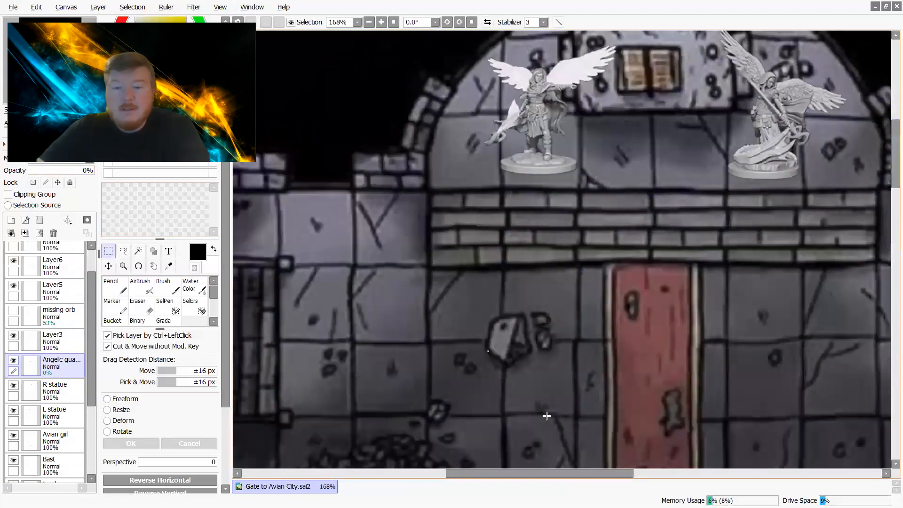
drag(543, 471, 562, 471)
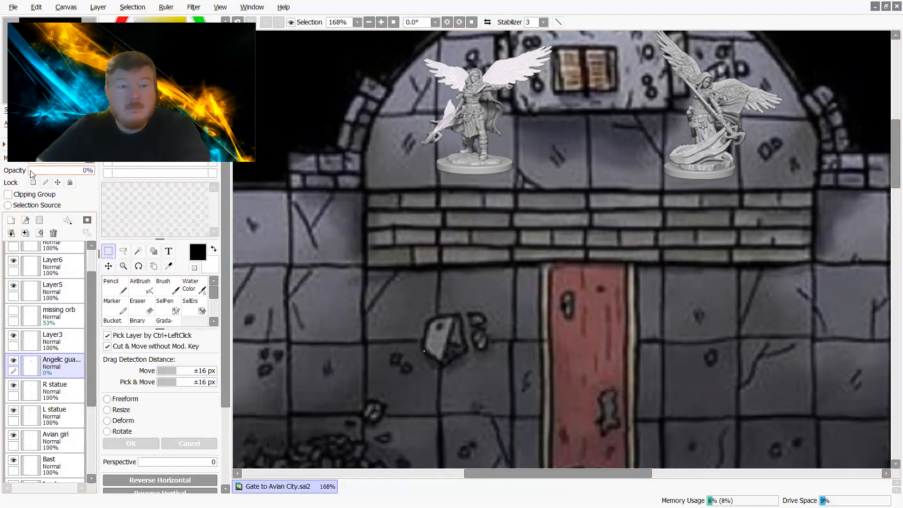
drag(31, 172, 81, 170)
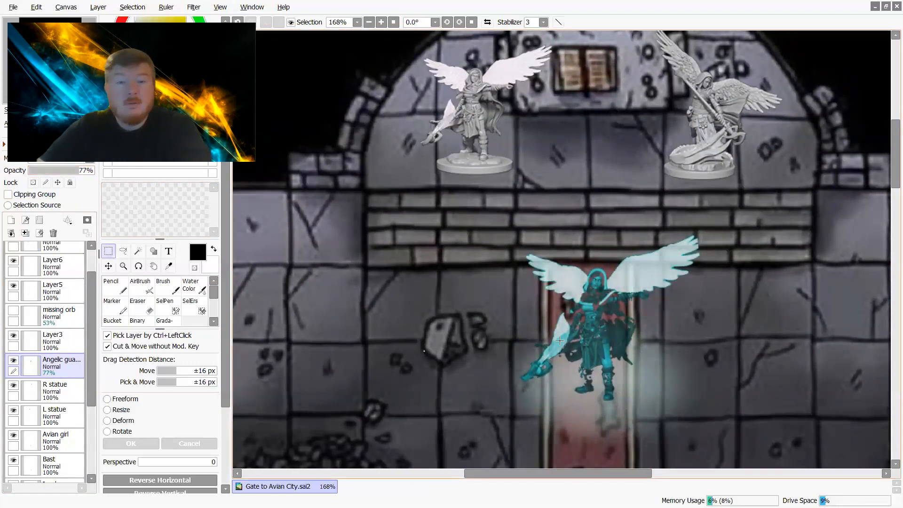
Fade the "Angelic gua..." layer back out to 0% opacity and hide it.
drag(889, 139, 889, 151)
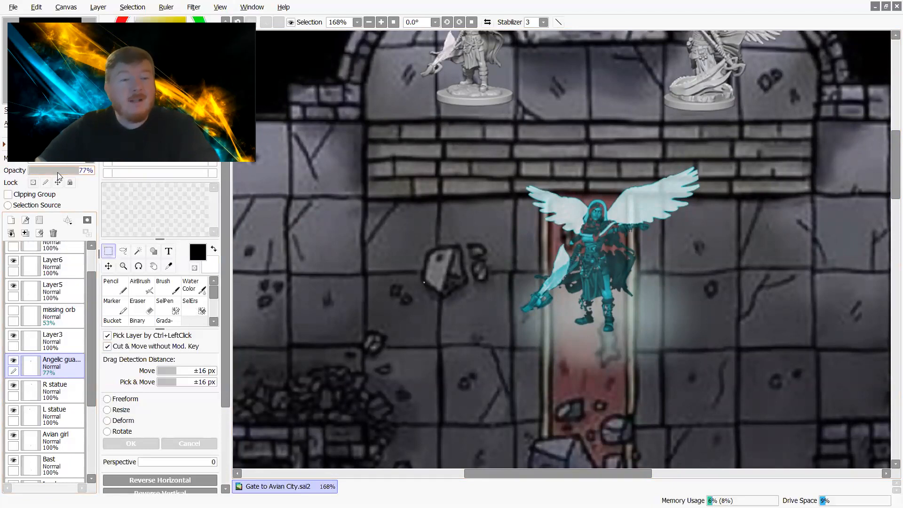
drag(79, 174, 27, 176)
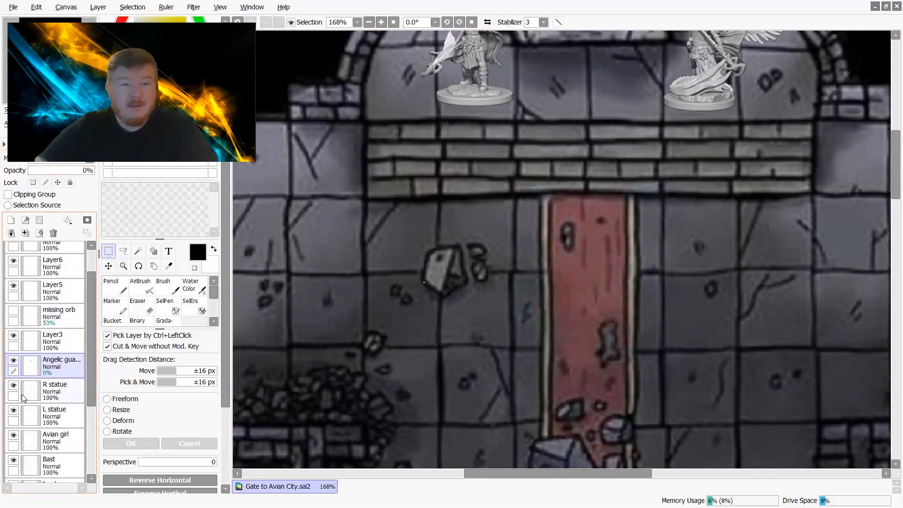
click(14, 362)
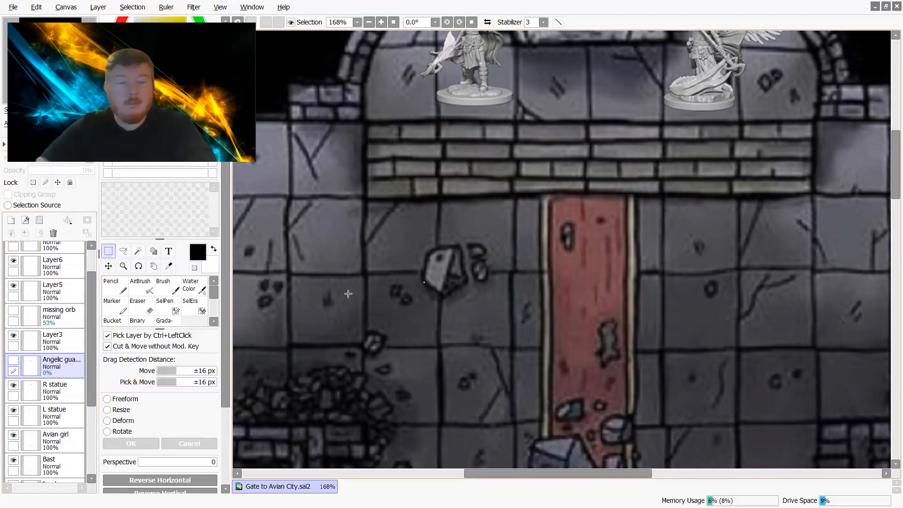
Examine the hall's glowing orbs, fallen pillar and red carpet, and the five character portraits gathered at the entrance.
drag(889, 186, 885, 294)
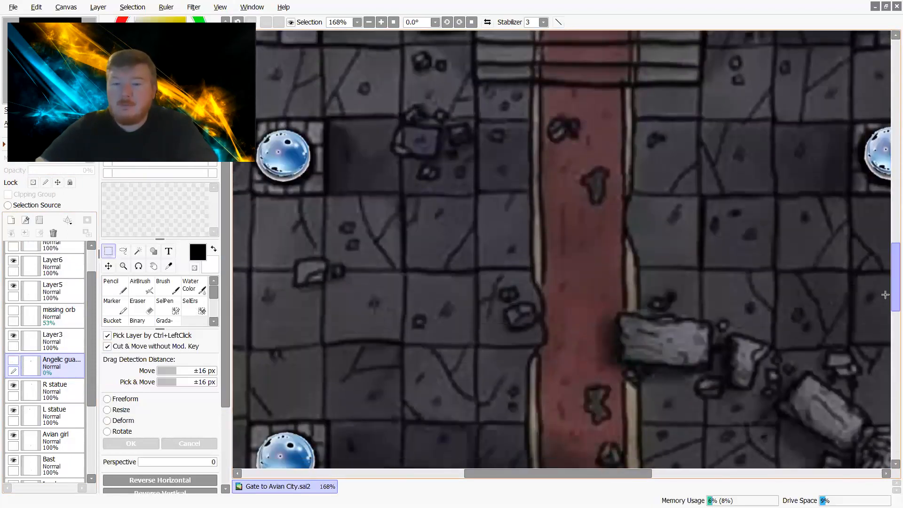
scroll(681, 282, down, 2)
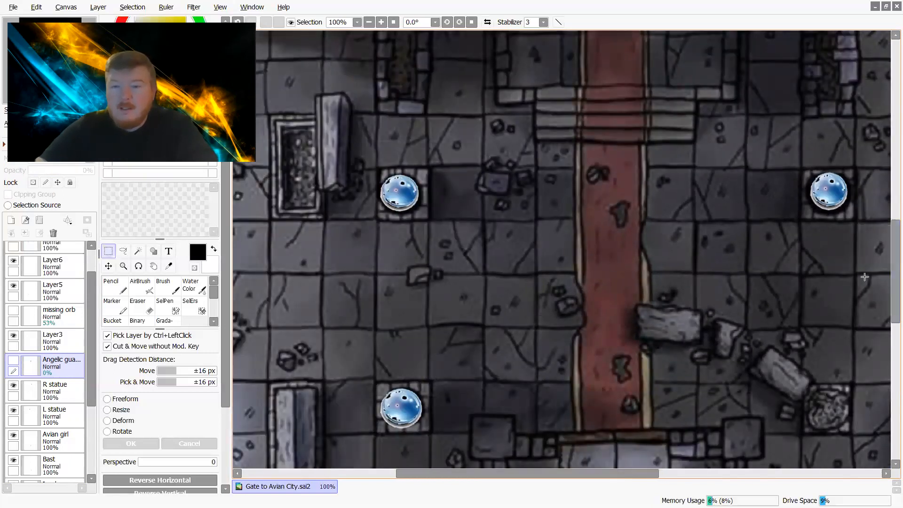
scroll(868, 280, down, 1)
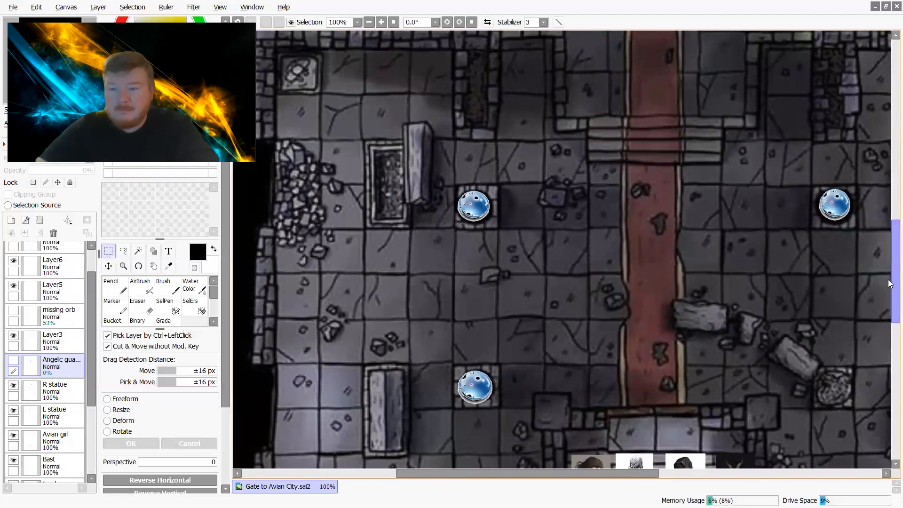
drag(889, 275, 889, 303)
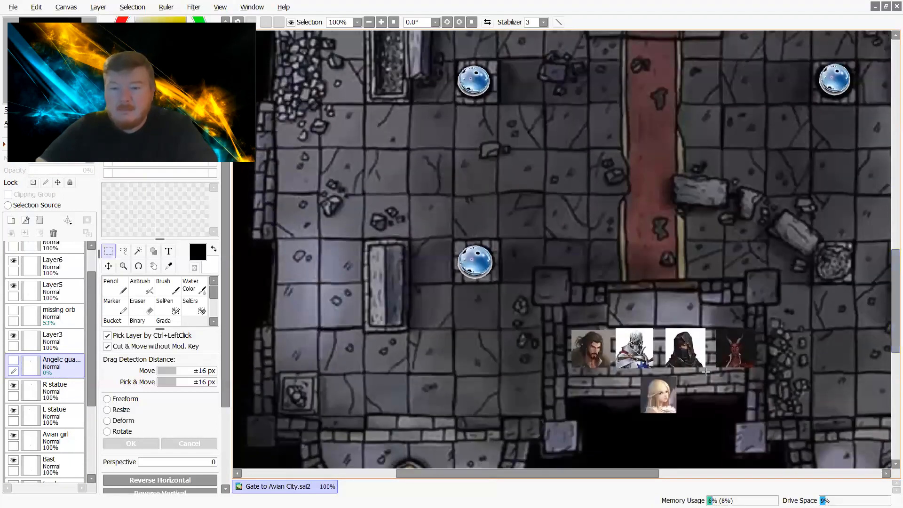
drag(642, 471, 661, 457)
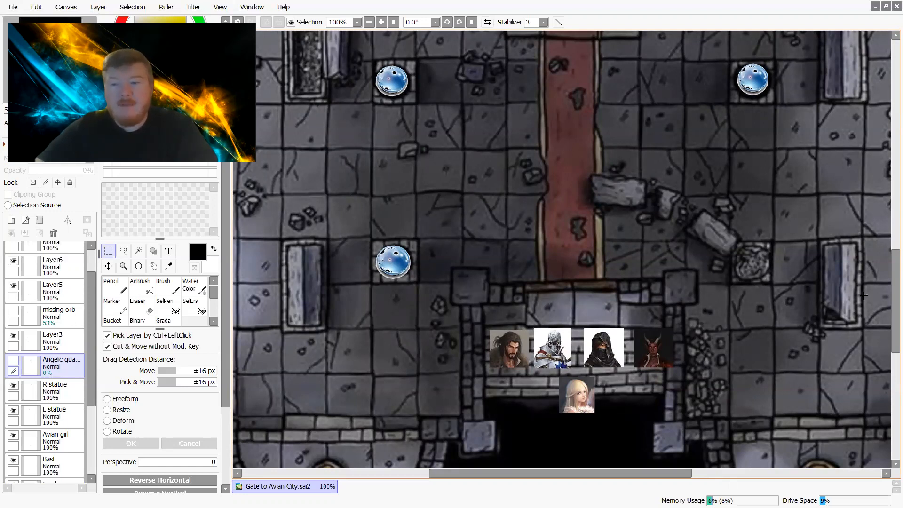
drag(888, 296, 888, 311)
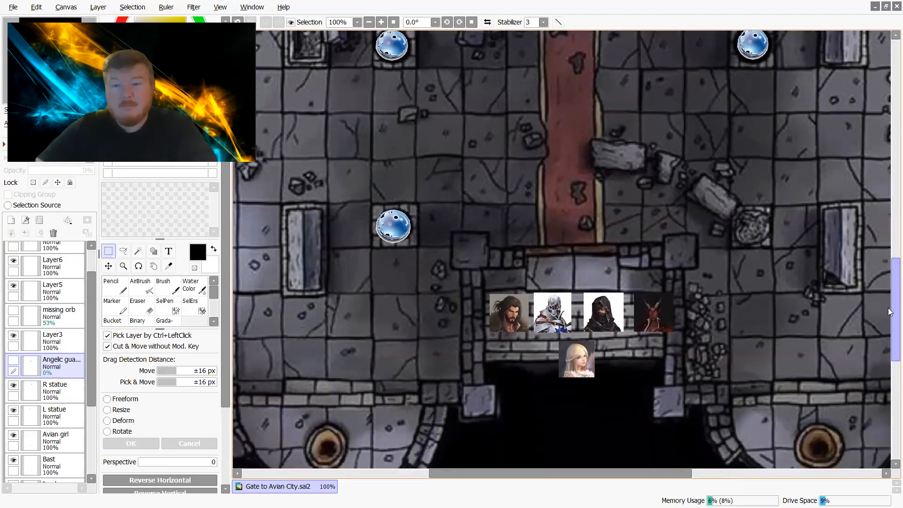
scroll(541, 310, up, 2)
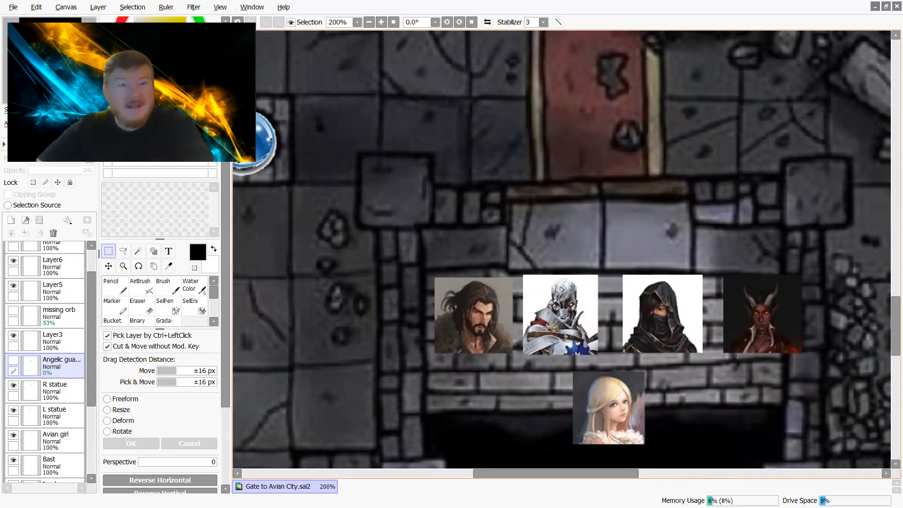
drag(889, 331, 890, 290)
drag(602, 472, 593, 473)
scroll(613, 318, down, 3)
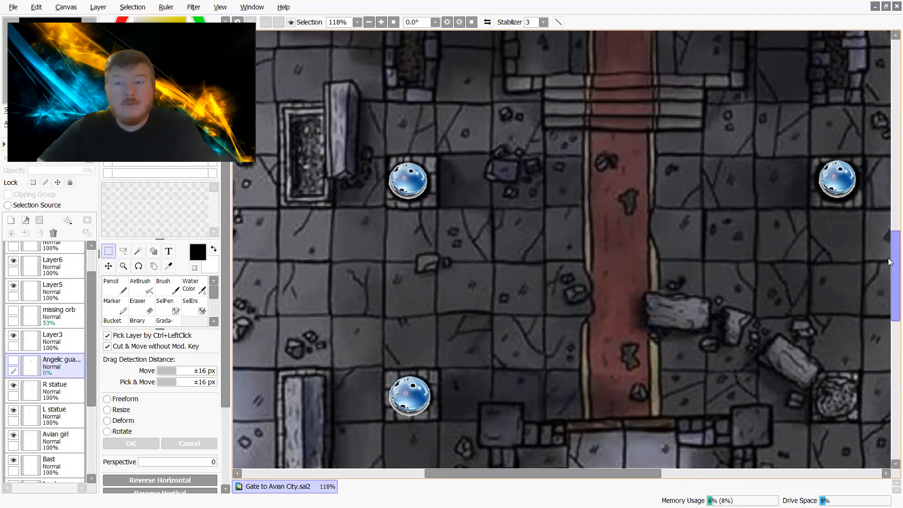
mouse_move(889, 257)
mouse_down()
mouse_move(888, 208)
mouse_move(888, 253)
mouse_up()
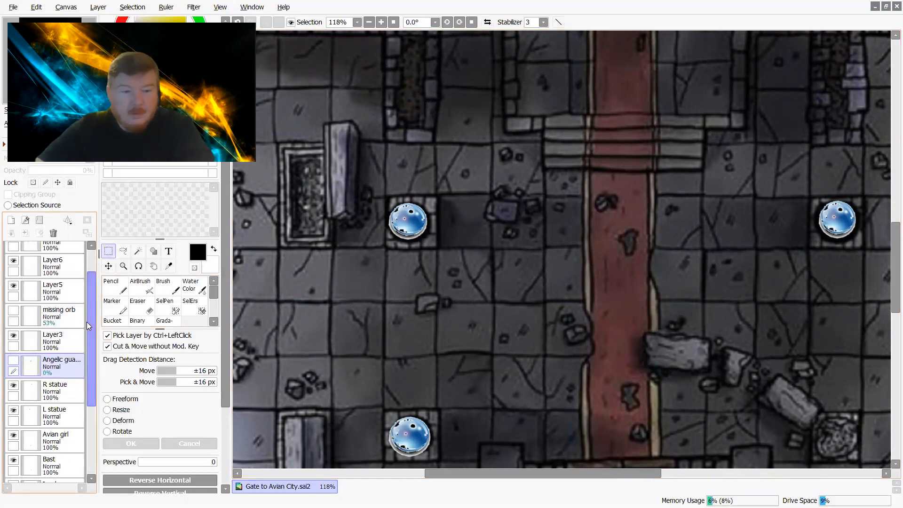
Select the "lights pillars" layer and make it visible to light up the orbs.
drag(90, 370, 111, 322)
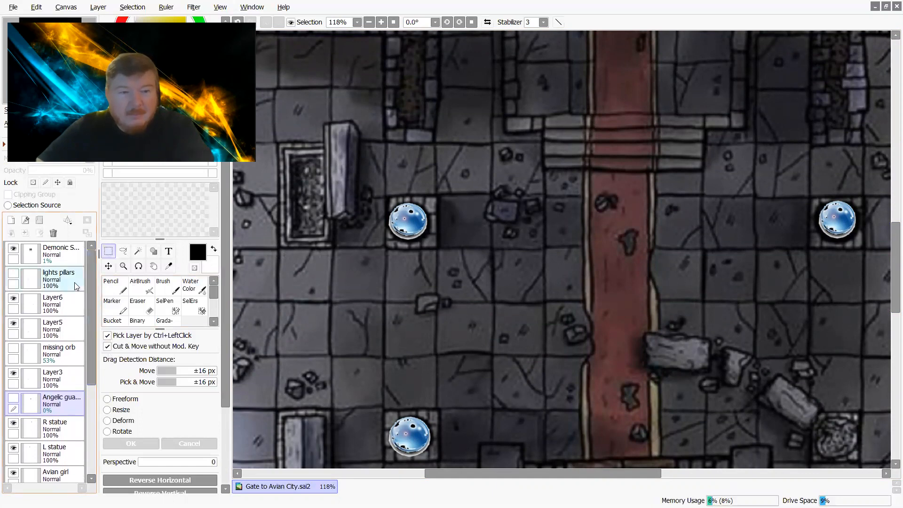
click(74, 282)
click(13, 273)
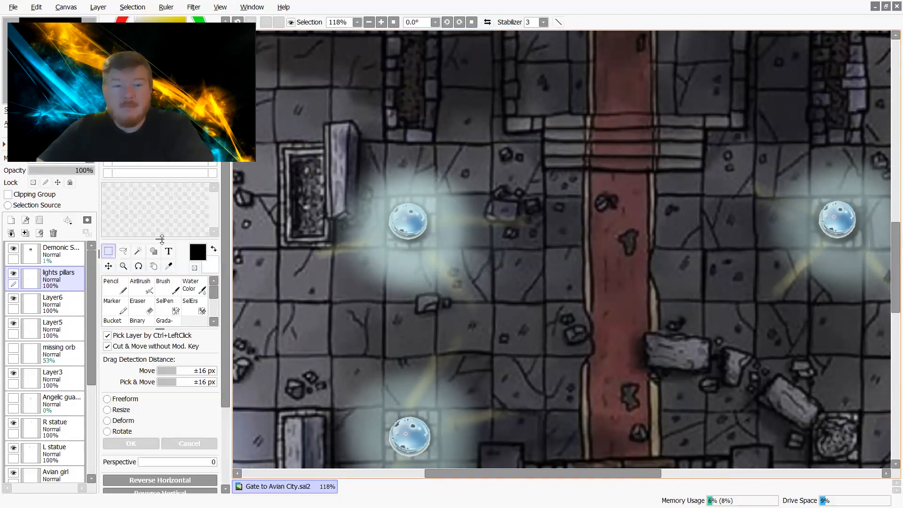
drag(227, 208, 226, 191)
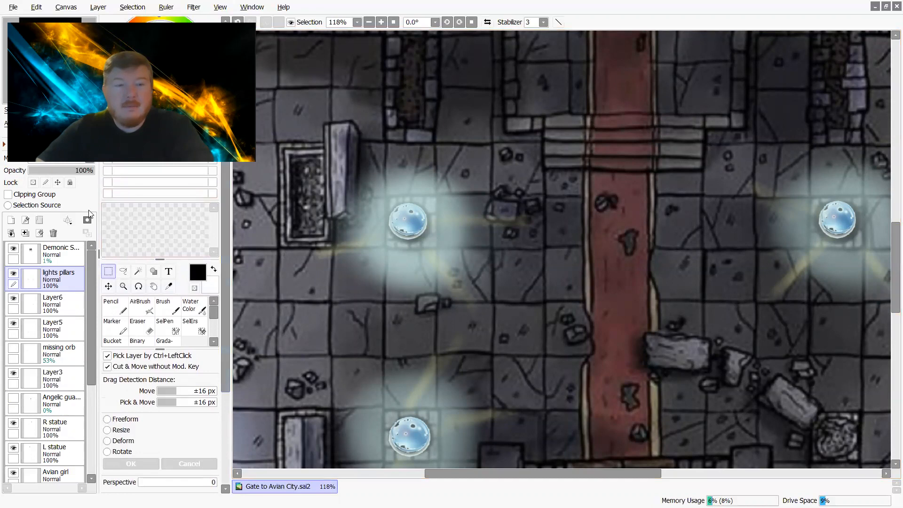
Dim the "lights pillars" layer to 42% and 28% opacity, and raise it back to 80%.
click(56, 170)
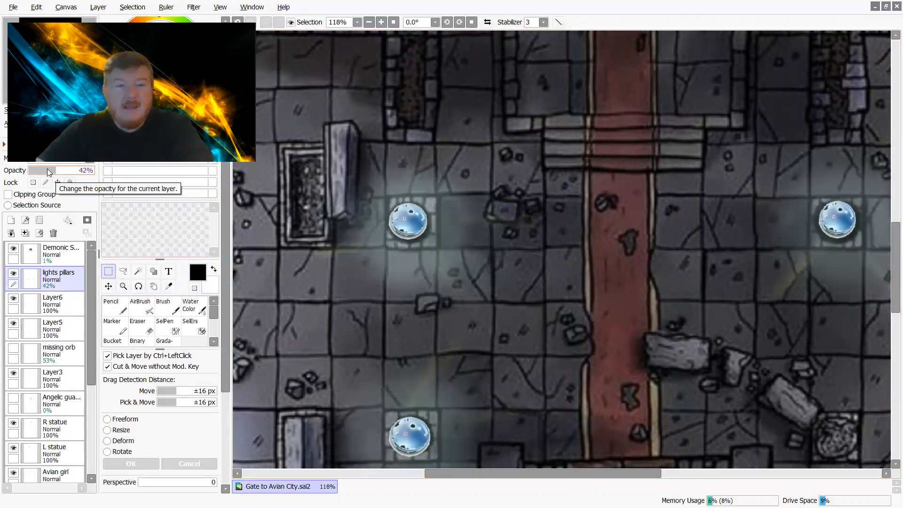
click(47, 170)
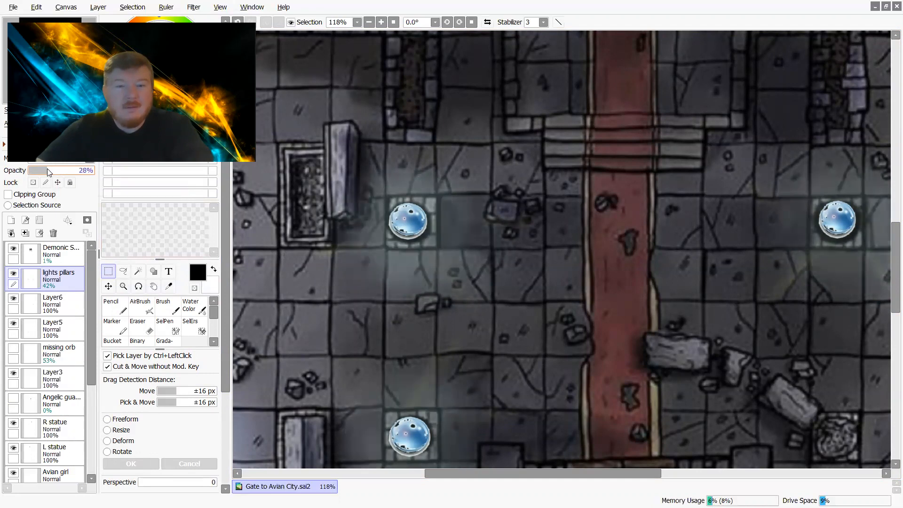
drag(56, 171, 82, 171)
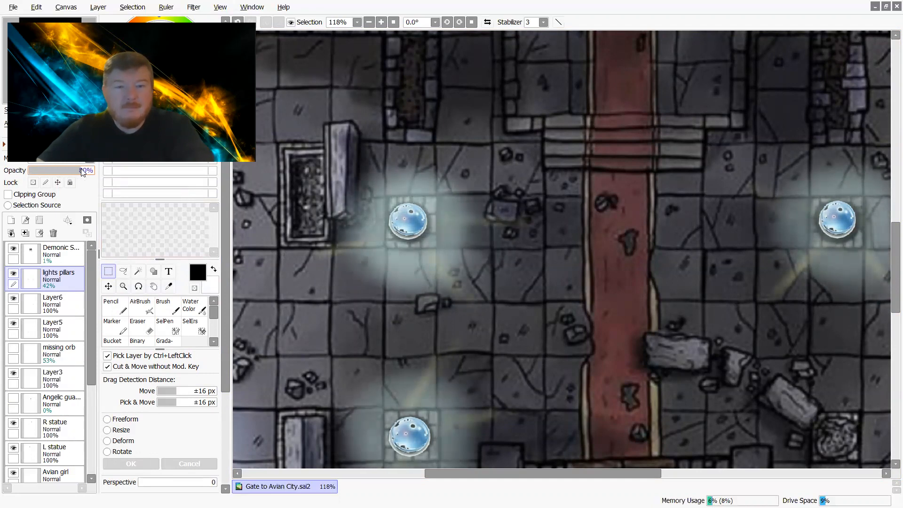
Make the "missing orb" layer visible, keeping the "lights pillars" layer selected.
scroll(568, 275, down, 3)
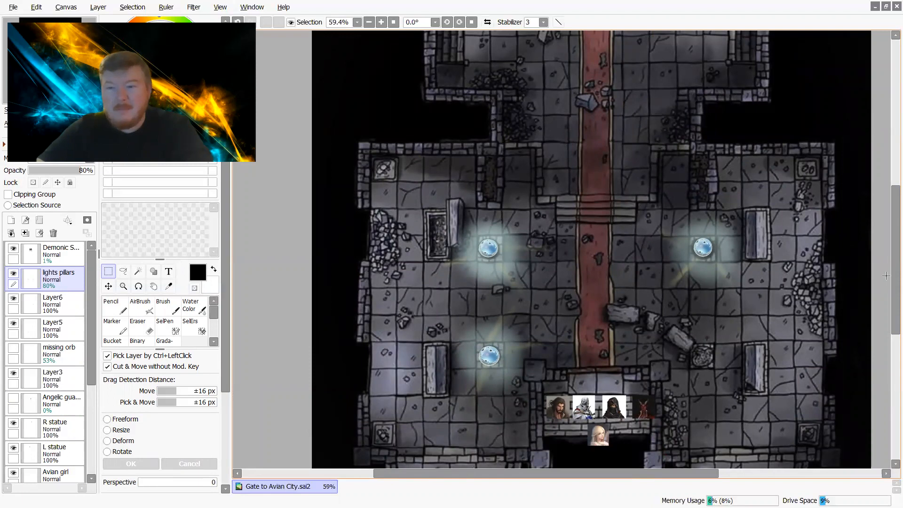
drag(888, 284, 889, 257)
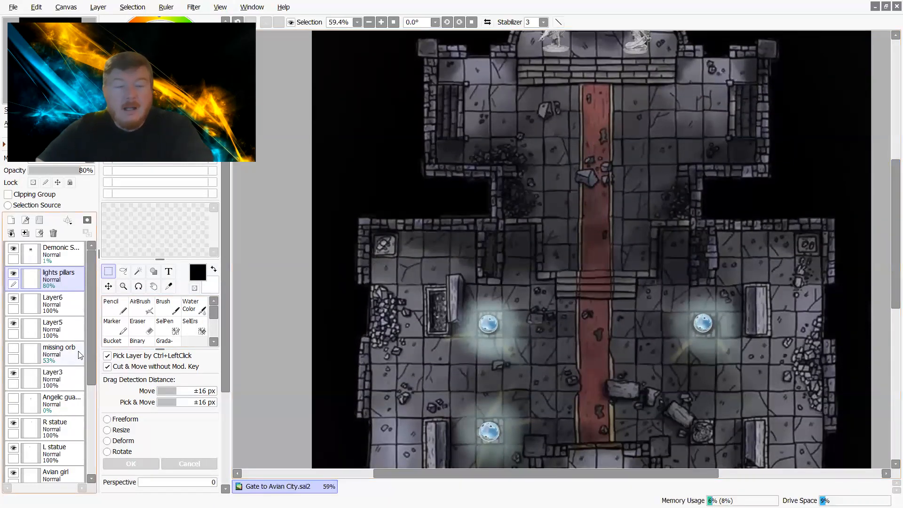
click(14, 349)
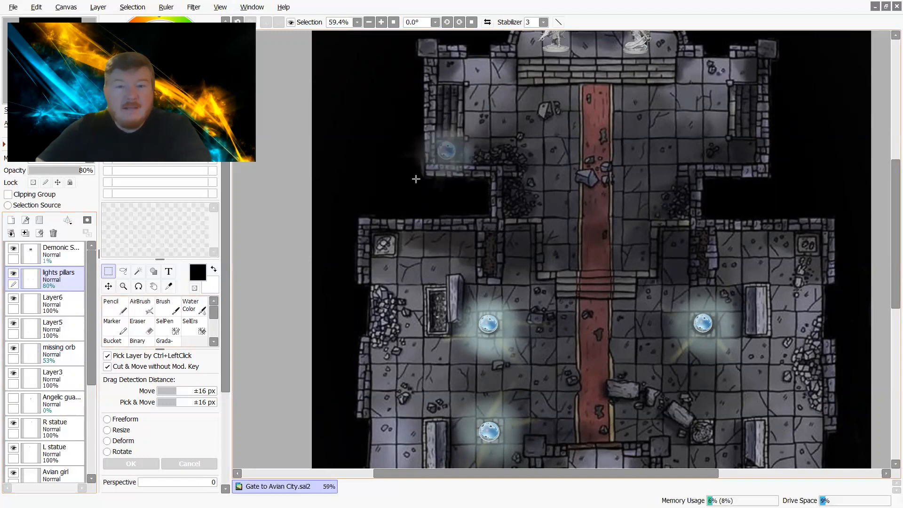
Dim the "lights pillars" layer's glow and bring its opacity back up to 81%.
click(66, 173)
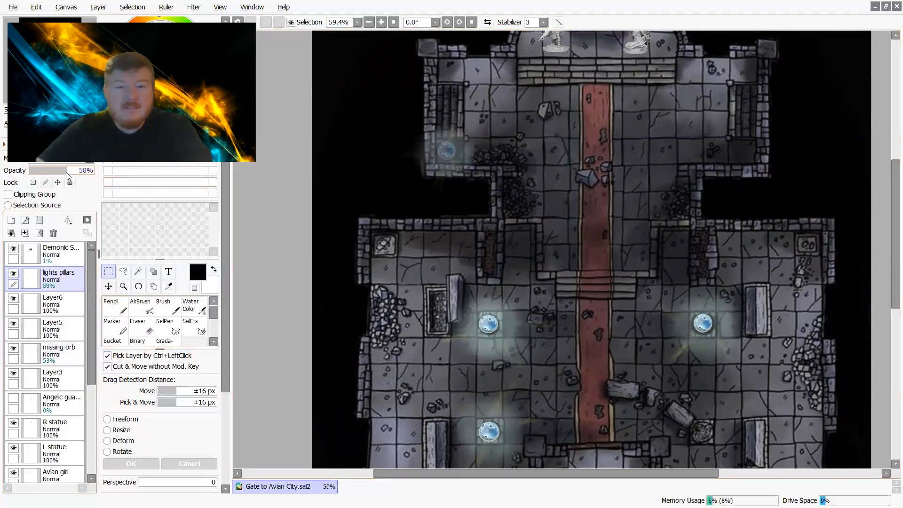
click(54, 172)
drag(55, 175, 82, 175)
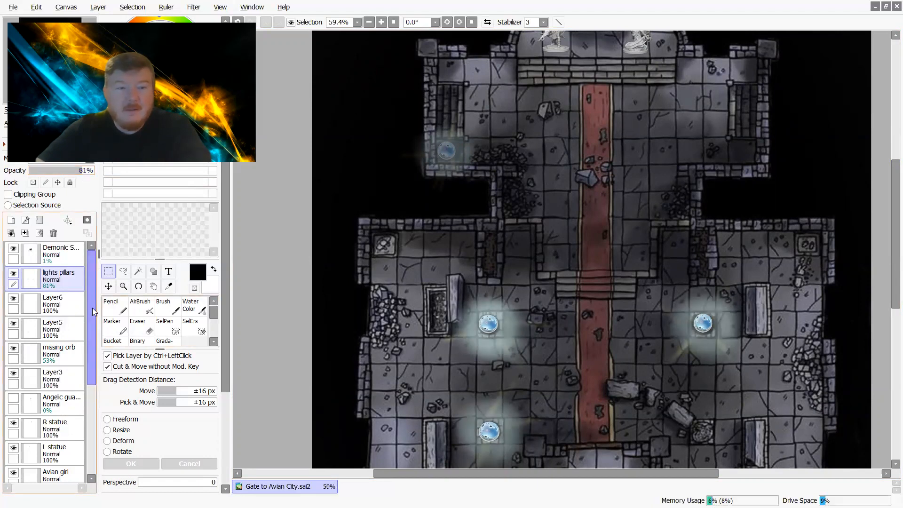
Select the "missing orb" layer, fade it to 24% opacity, and raise it to 79%.
click(75, 355)
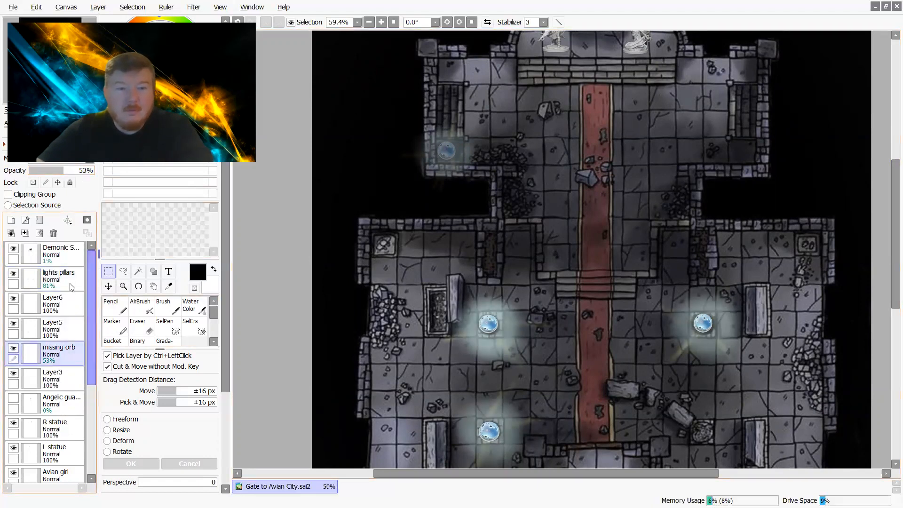
click(45, 172)
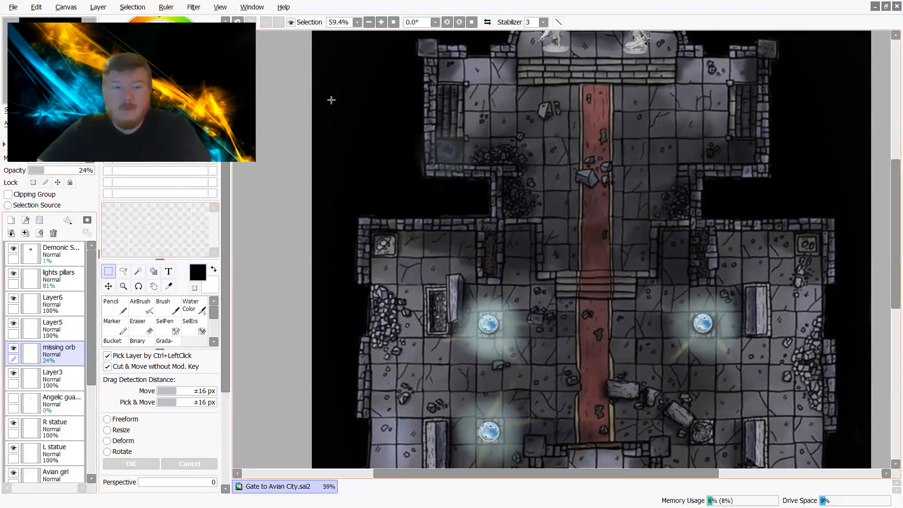
scroll(471, 151, up, 5)
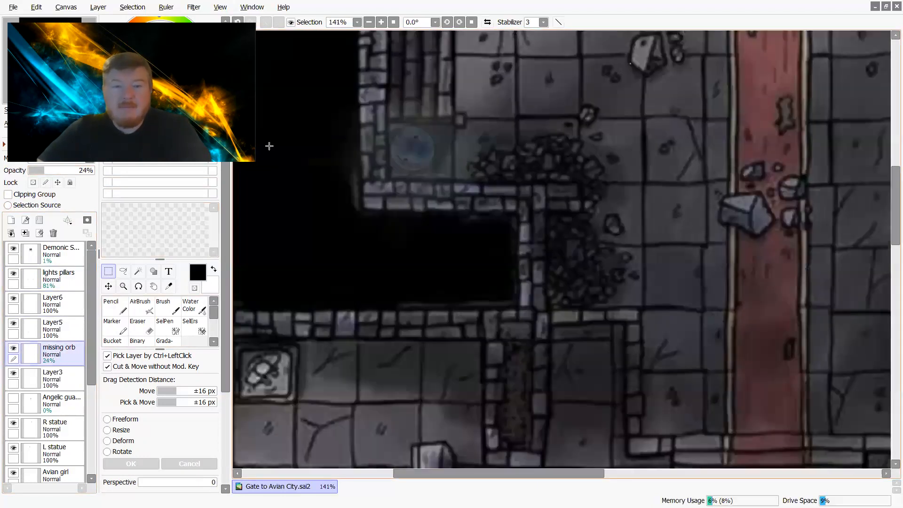
click(48, 172)
drag(47, 171, 80, 170)
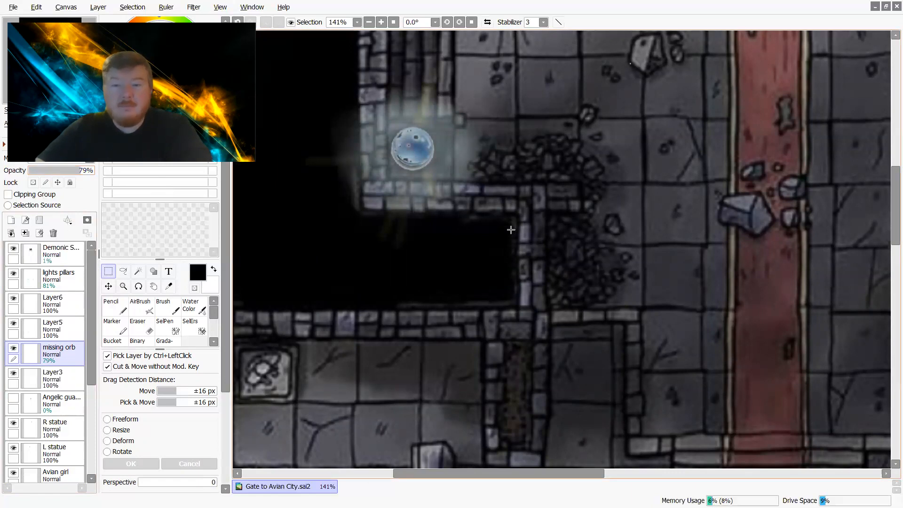
Move the missing orb out of its alcove onto the open floor beside the rubble on the red carpet.
drag(415, 151, 457, 157)
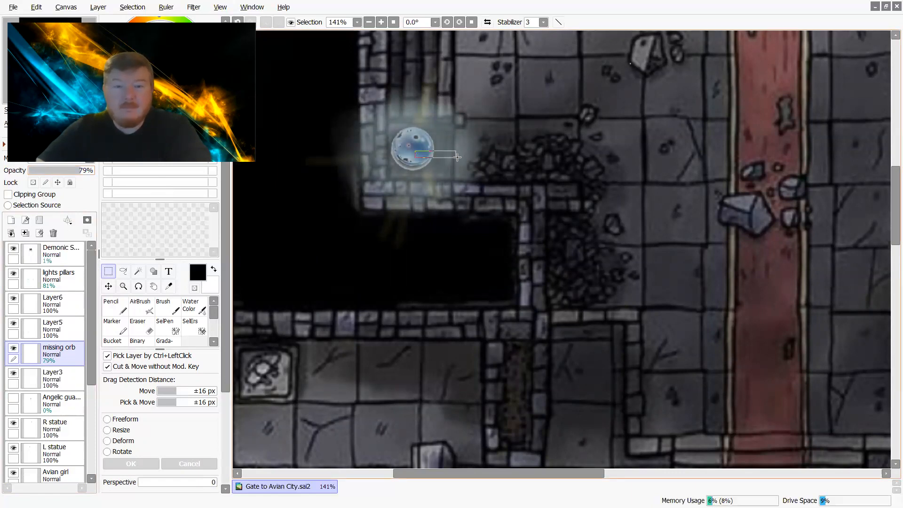
click(560, 118)
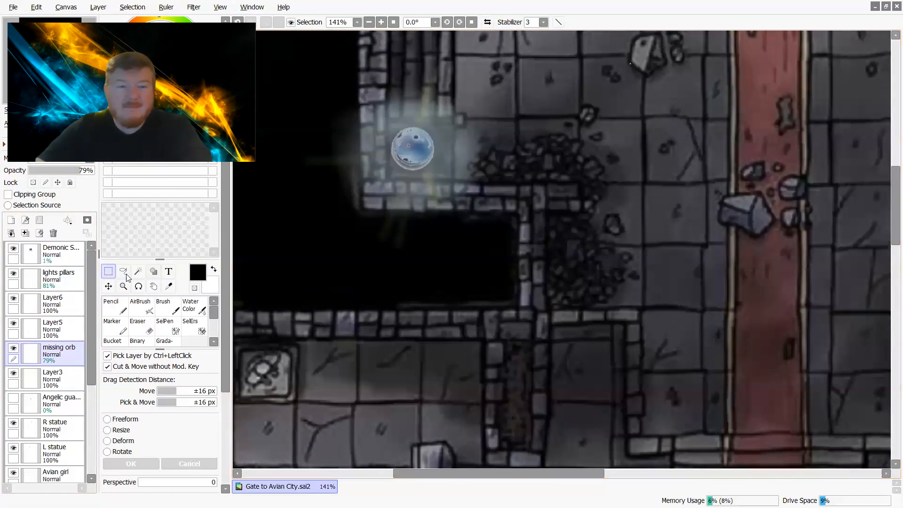
click(111, 290)
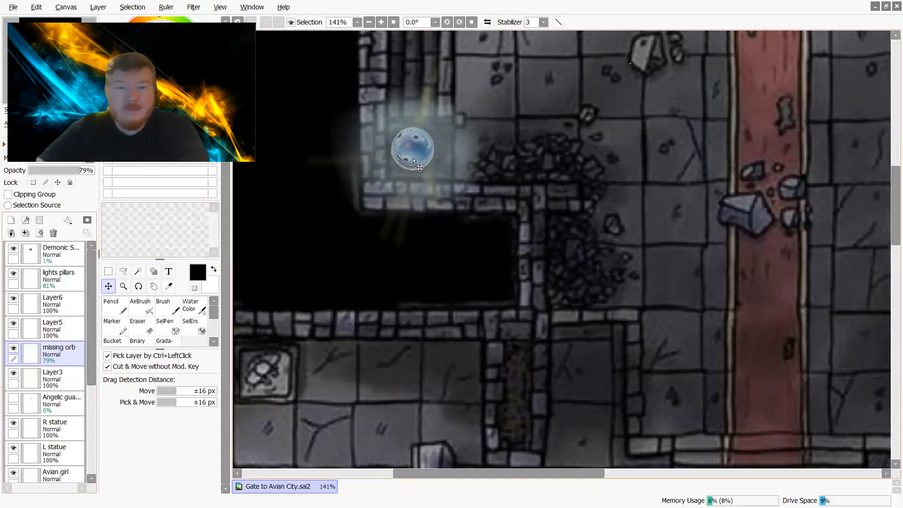
drag(411, 157, 672, 251)
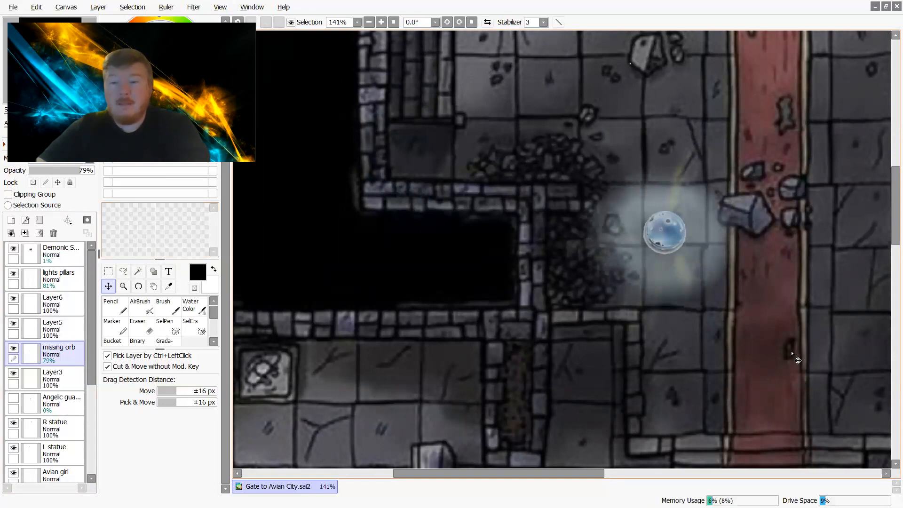
Move the missing orb down onto the broken pillar base at the end of the fallen column.
scroll(856, 244, down, 3)
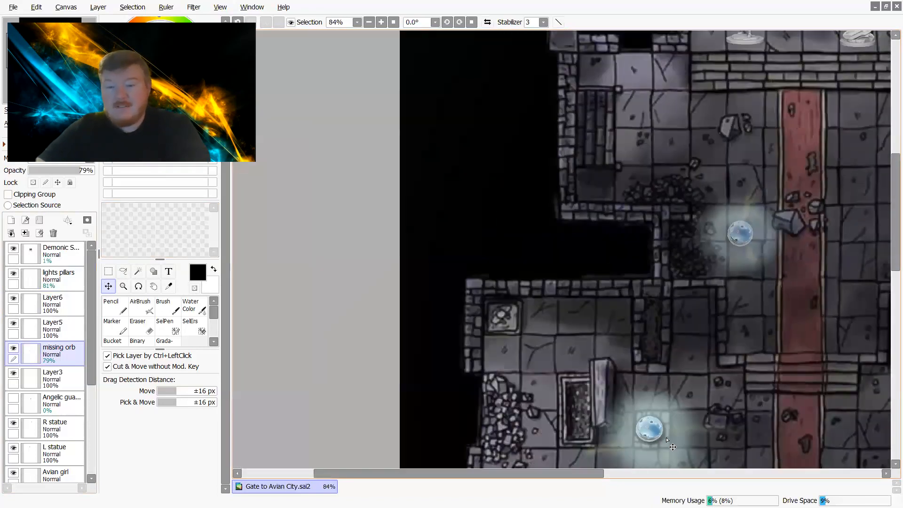
drag(597, 474, 692, 474)
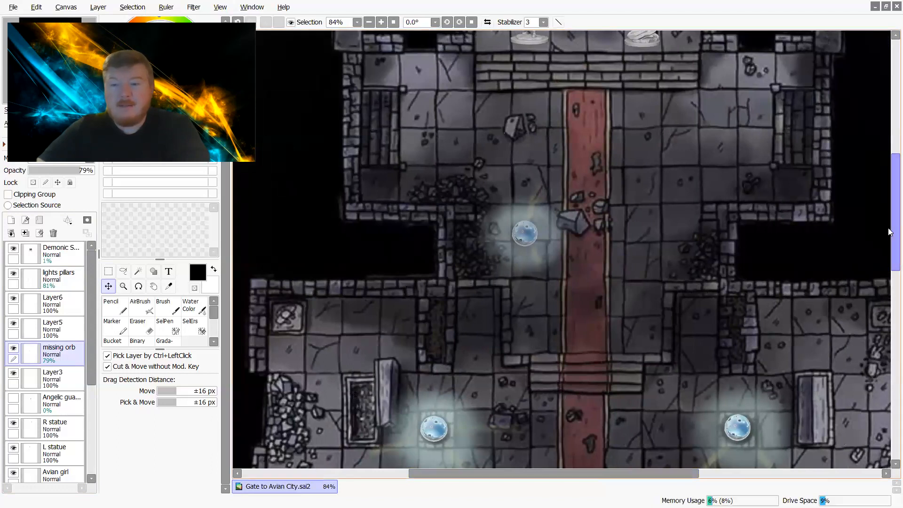
scroll(888, 273, down, 4)
drag(888, 279, 888, 281)
drag(520, 47, 738, 400)
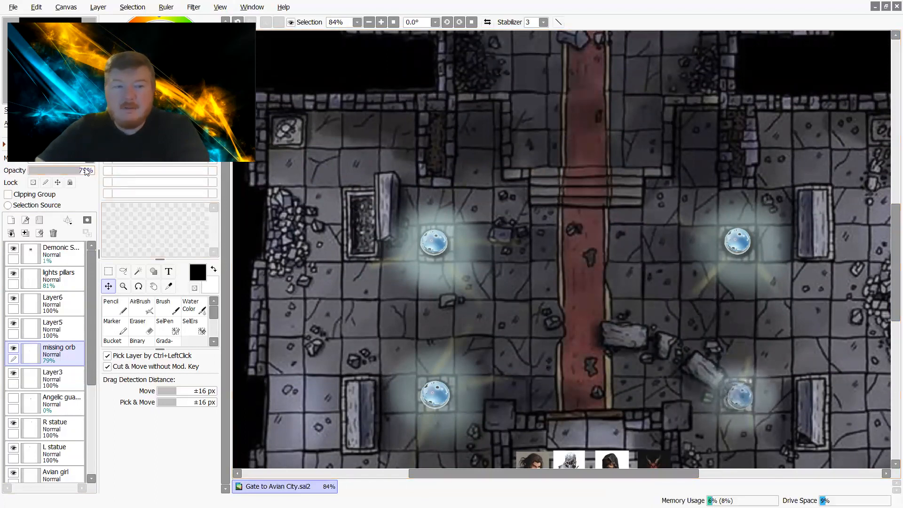
Raise the opacity of the "missing orb" and "lights pillars" layers to 100%.
drag(79, 169, 95, 170)
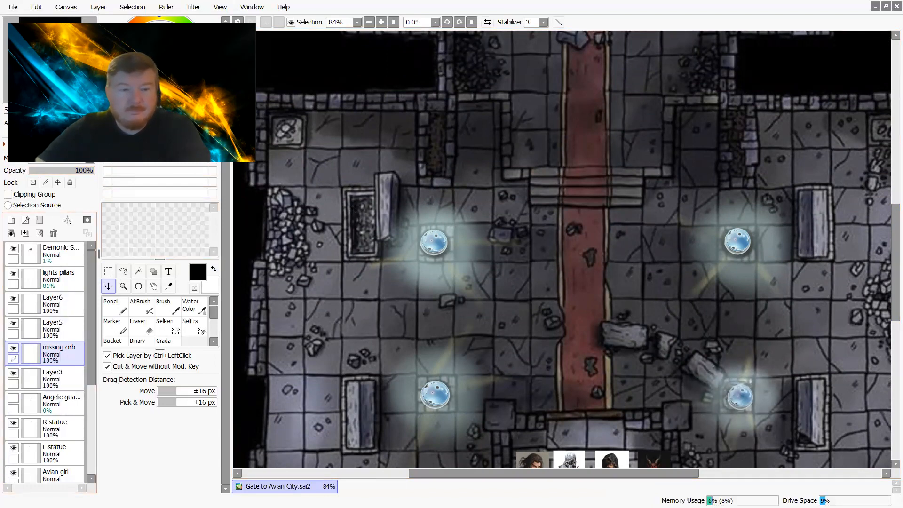
click(70, 283)
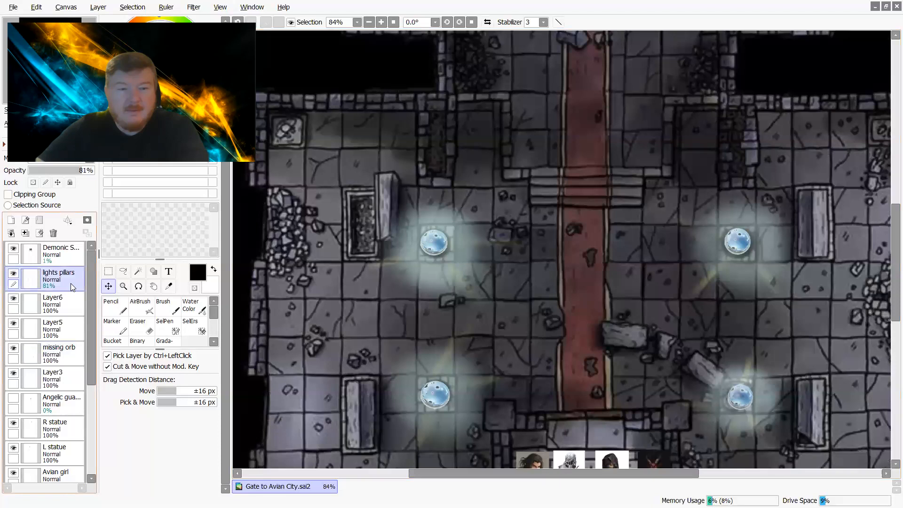
drag(80, 170, 95, 170)
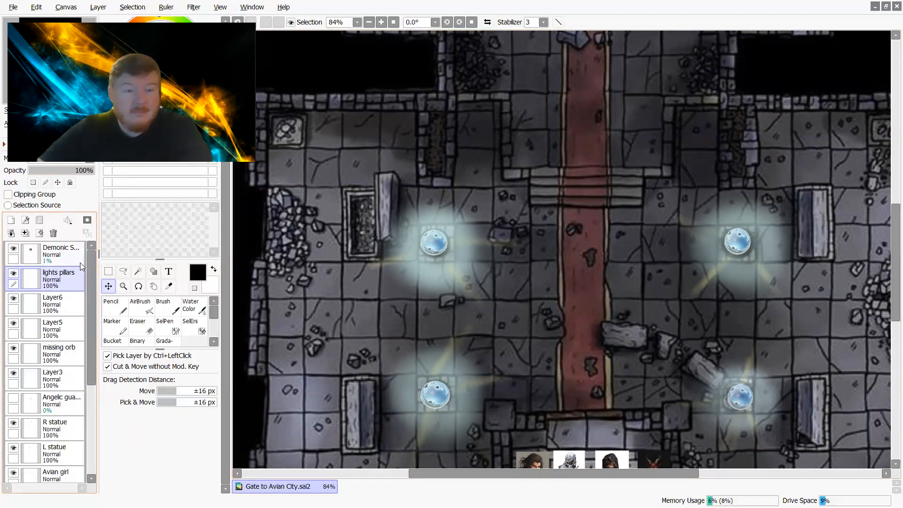
Raise the opacity of the "Demonic S..." layer to 71% and nudge the winged demon slightly down the red carpet.
click(61, 257)
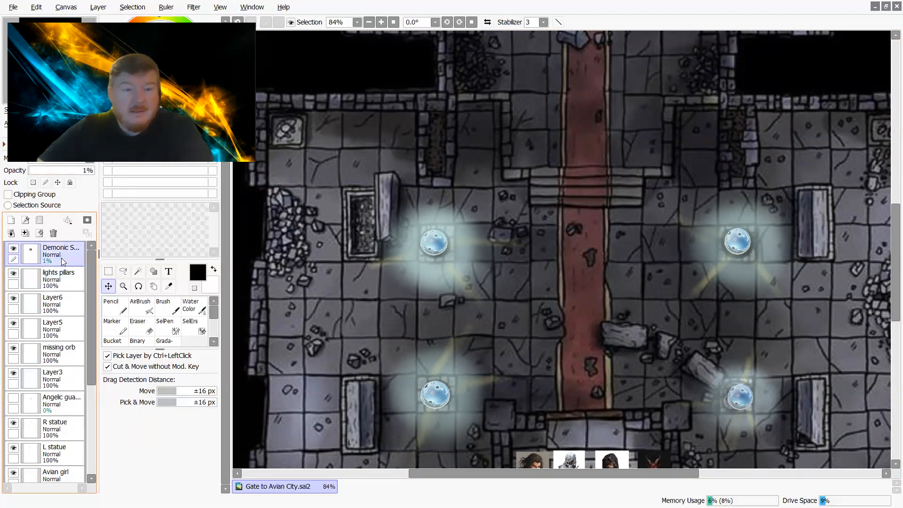
scroll(606, 211, down, 2)
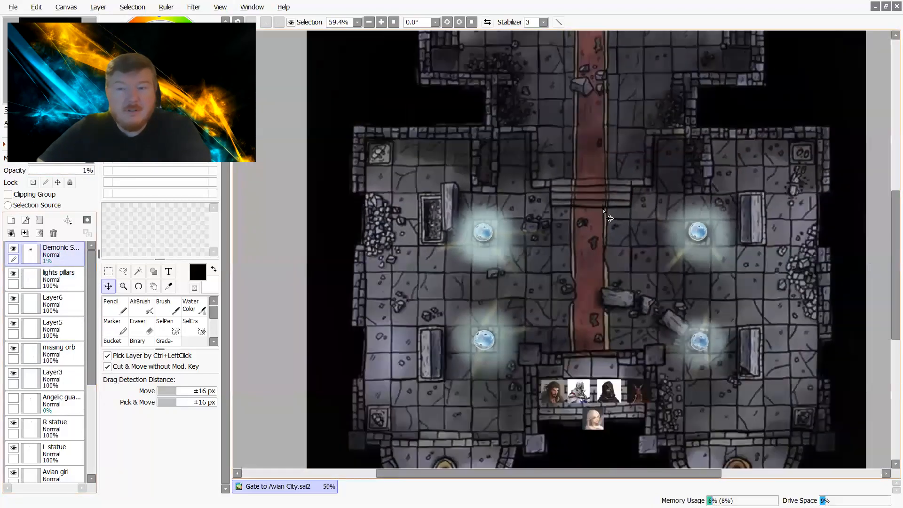
drag(892, 307, 892, 261)
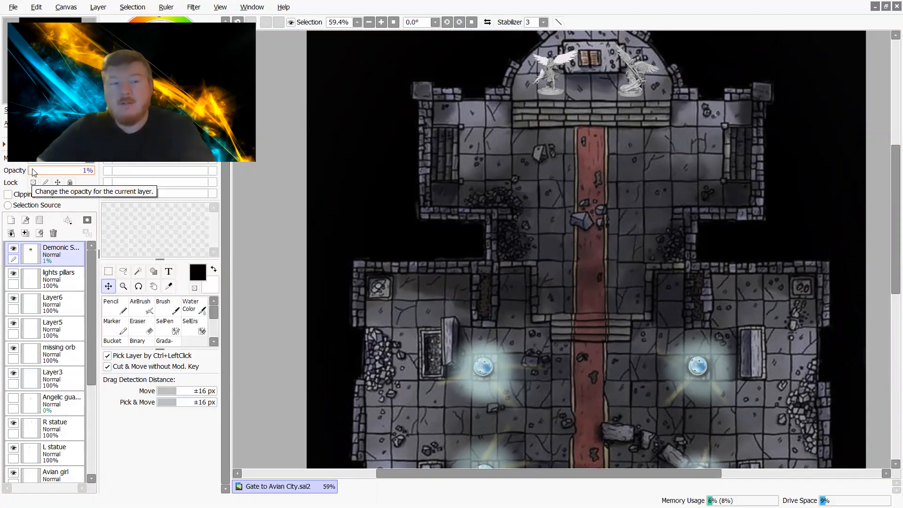
drag(28, 171, 35, 172)
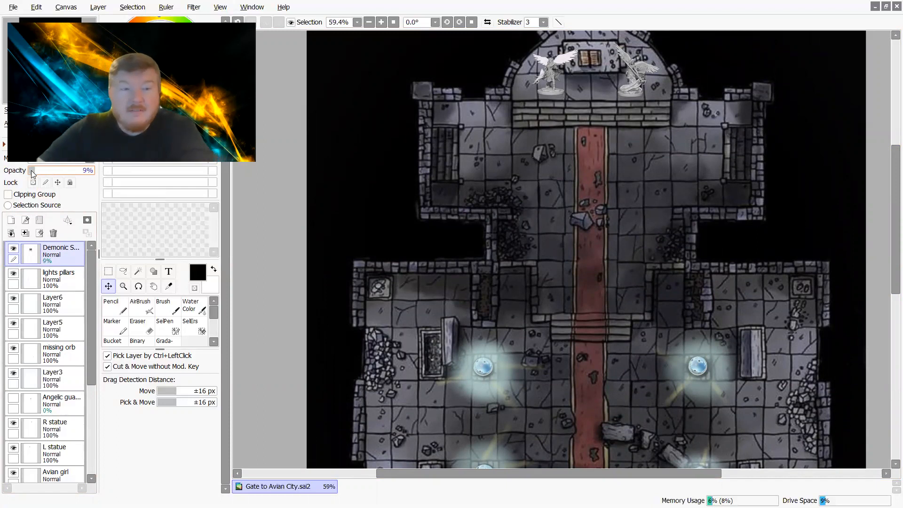
scroll(532, 185, up, 3)
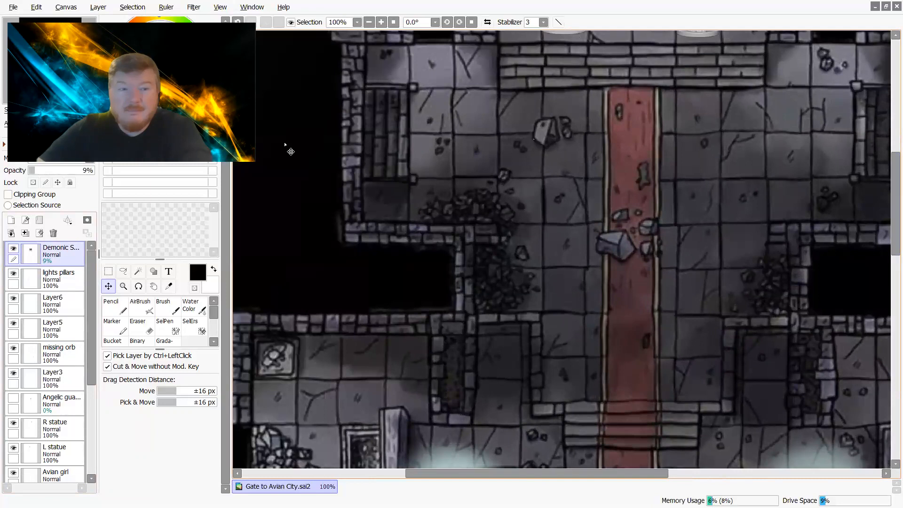
drag(32, 171, 77, 173)
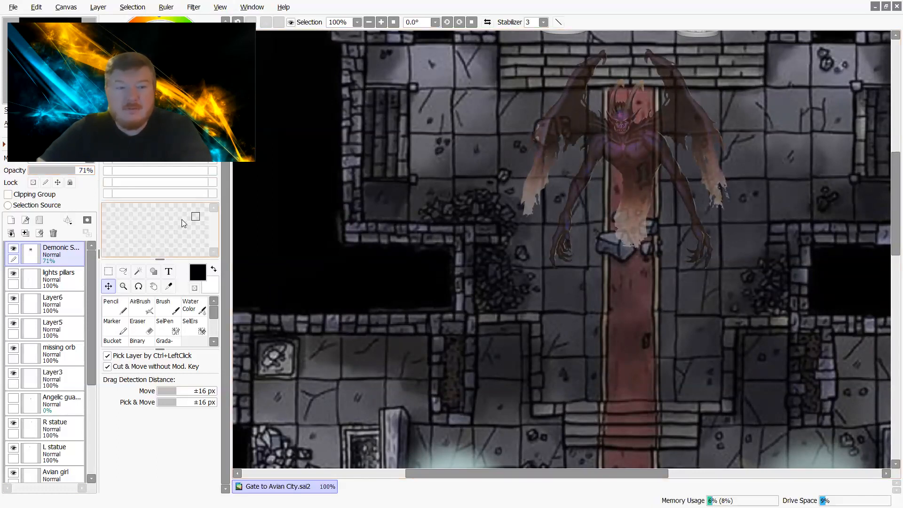
mouse_move(645, 167)
mouse_down()
mouse_move(640, 295)
mouse_move(601, 85)
mouse_move(621, 103)
mouse_move(630, 162)
mouse_move(649, 192)
mouse_move(639, 181)
mouse_up()
Move the "Rainlore" character token from the entrance up to the floor beside the carpeted steps.
drag(889, 230, 870, 351)
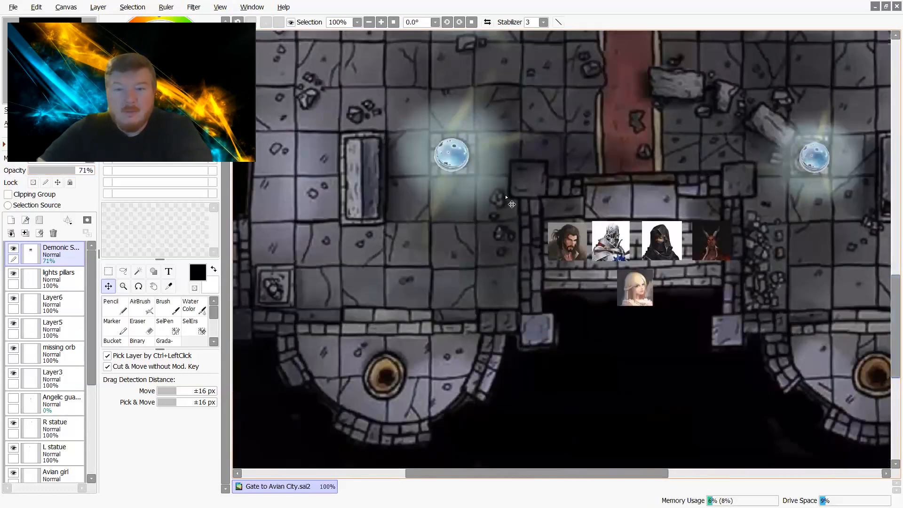
drag(92, 376, 93, 460)
click(68, 432)
drag(567, 256, 501, 354)
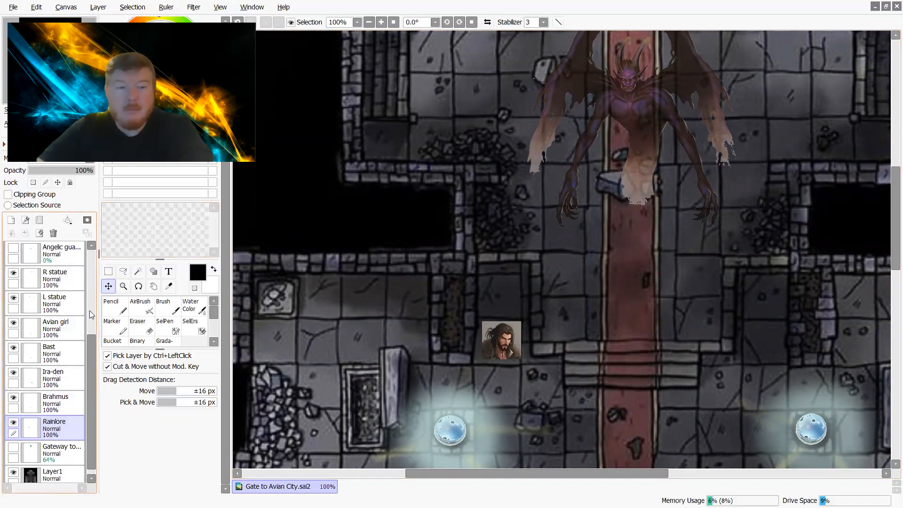
Hide the "Demonic S..." layer, and show the "Angelic gua..." layer with its opacity raised to 74%.
drag(88, 337, 87, 249)
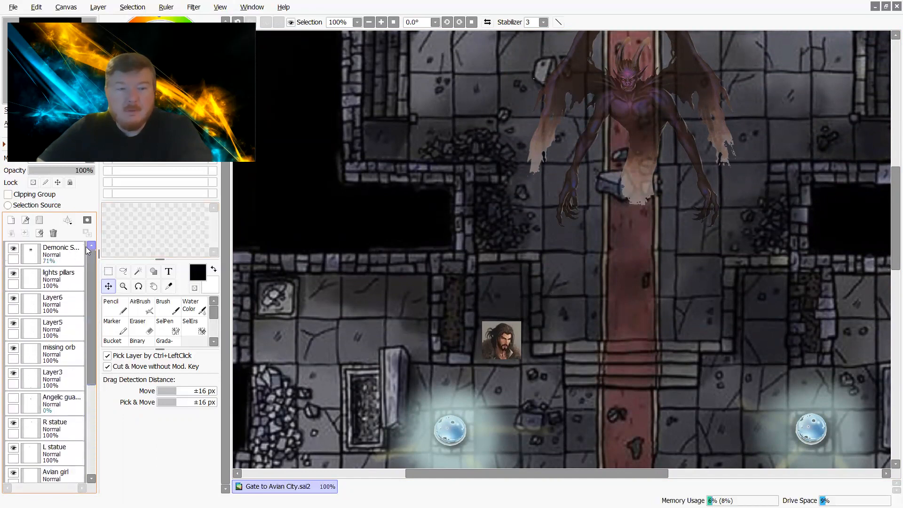
click(13, 249)
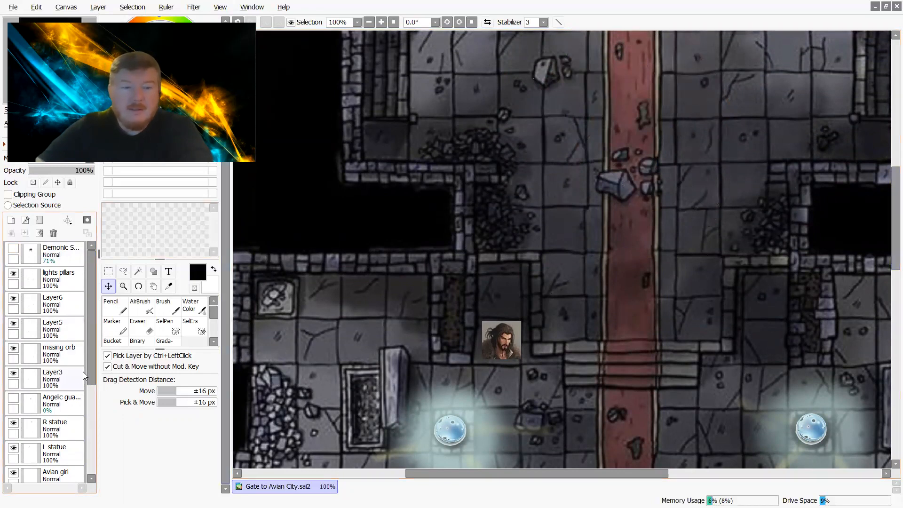
click(77, 404)
click(13, 399)
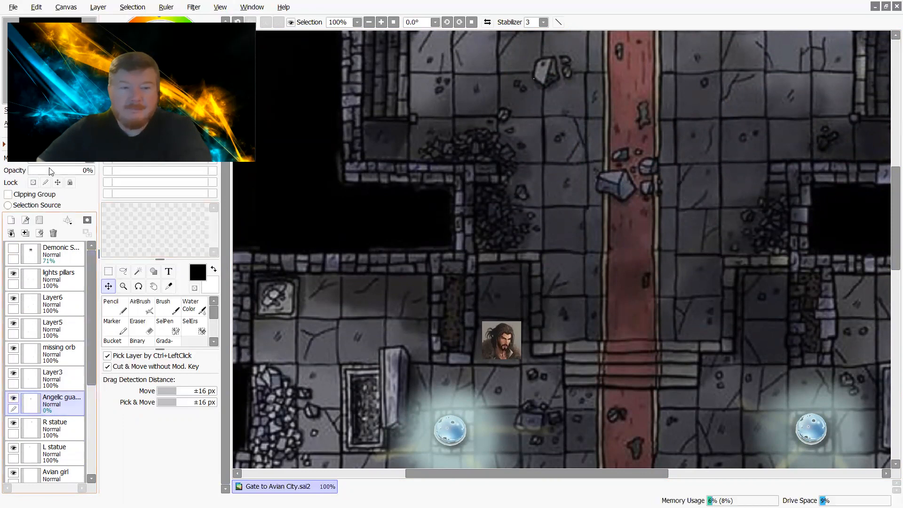
drag(60, 171, 80, 171)
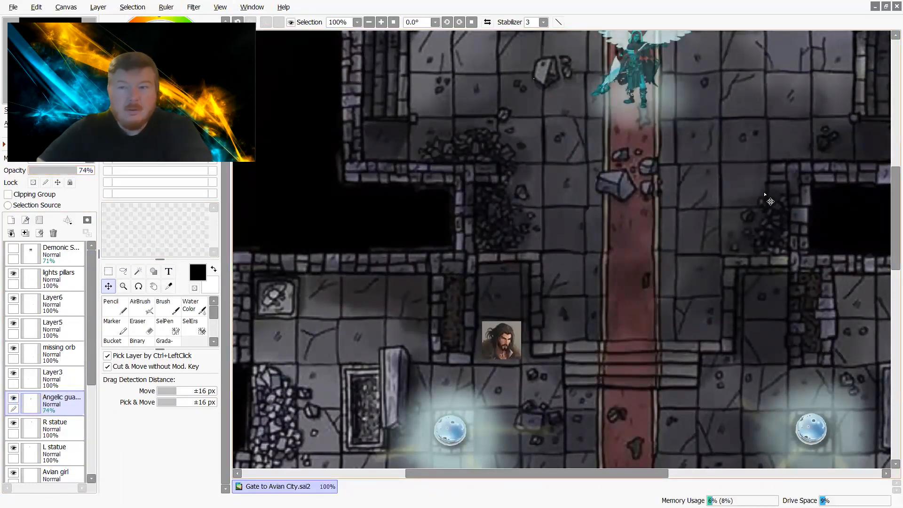
Show the "Gateway to..." layer between the statues at 85% opacity, and lower the "Angelic gua..." layer to 60%.
scroll(889, 203, up, 3)
scroll(889, 204, up, 3)
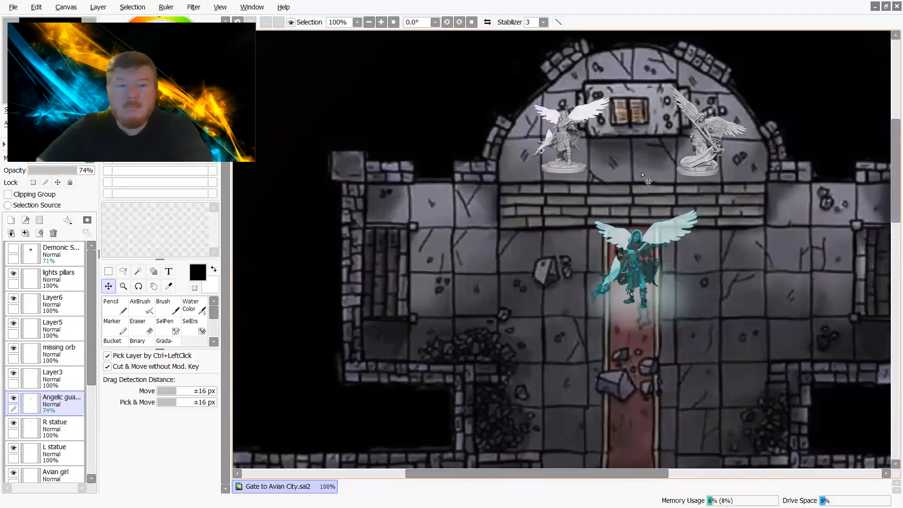
drag(93, 284, 92, 374)
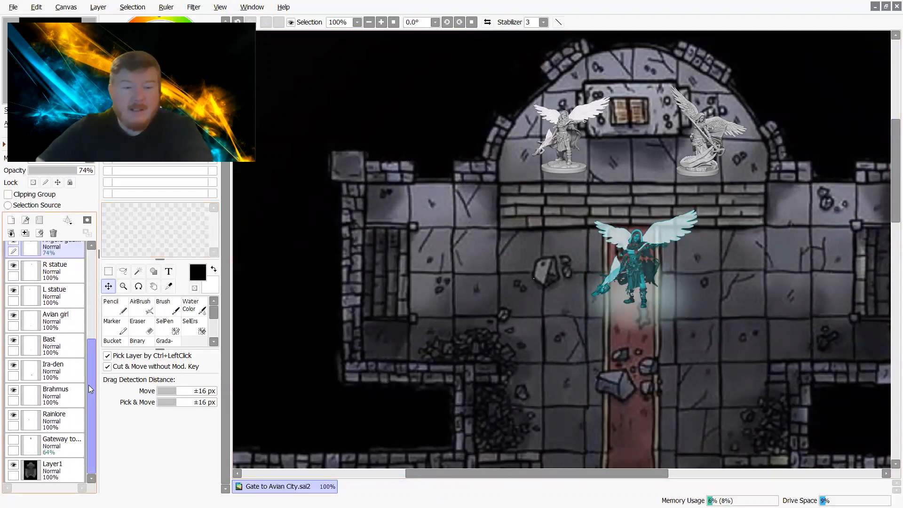
click(14, 441)
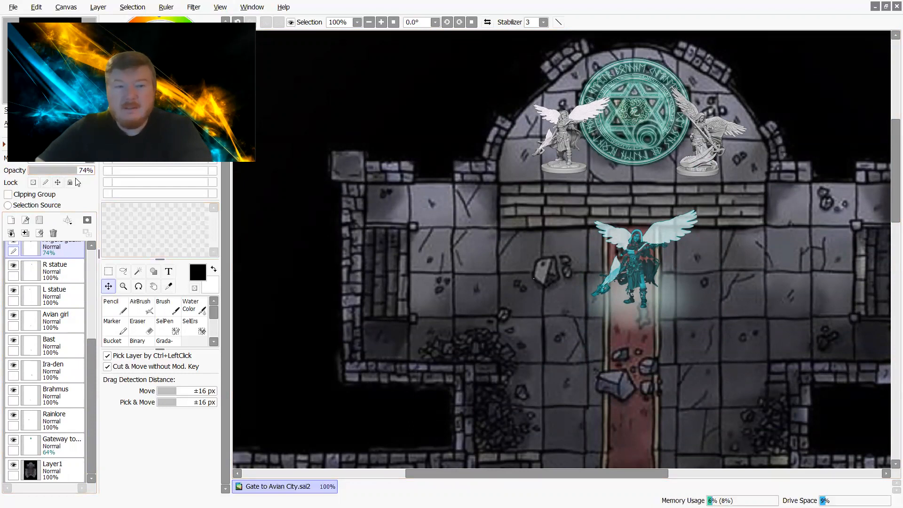
drag(76, 171, 68, 173)
click(79, 449)
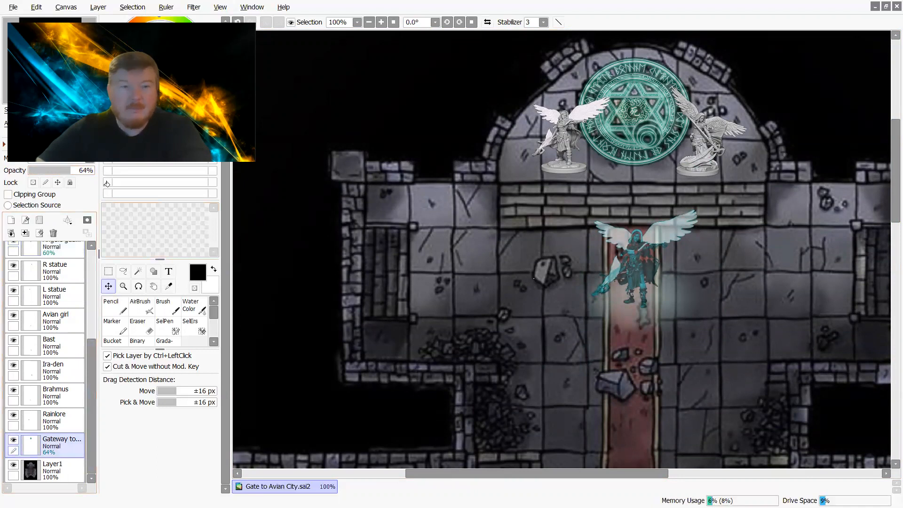
mouse_move(70, 171)
mouse_down()
mouse_move(52, 168)
mouse_move(79, 168)
mouse_up()
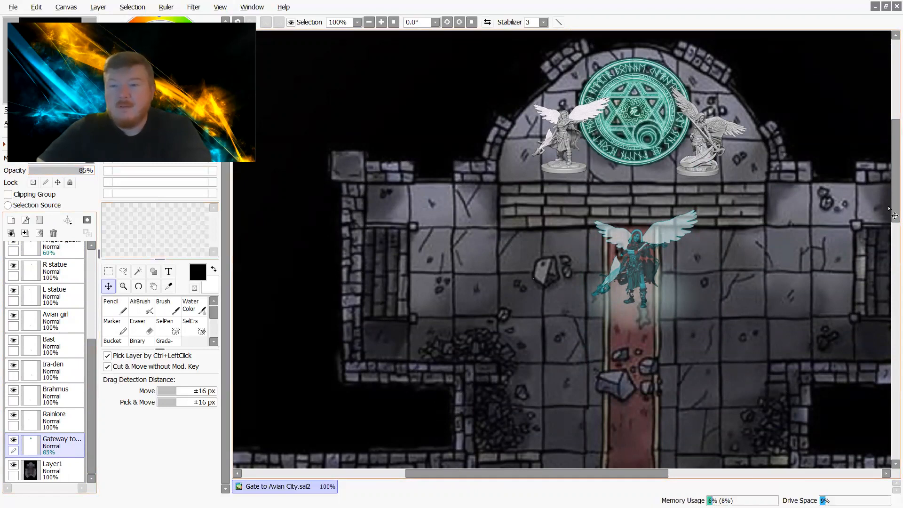
drag(894, 216, 894, 197)
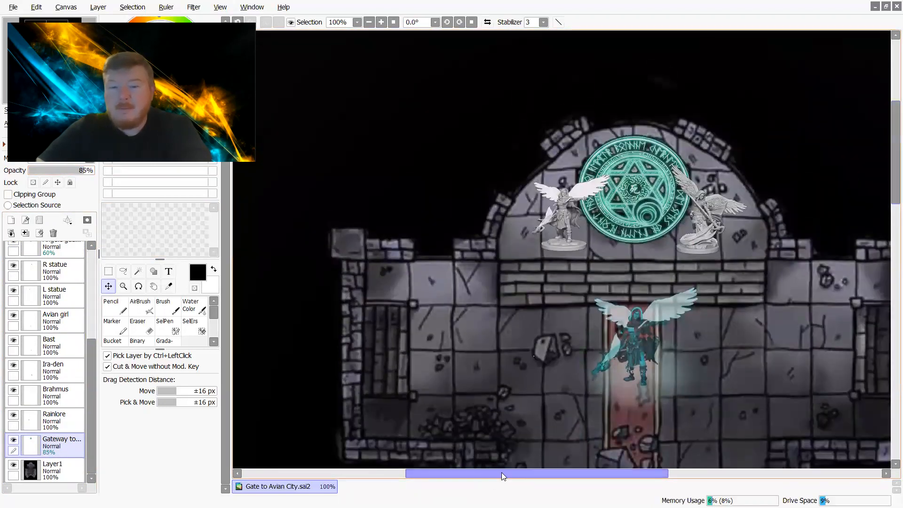
drag(501, 472, 552, 472)
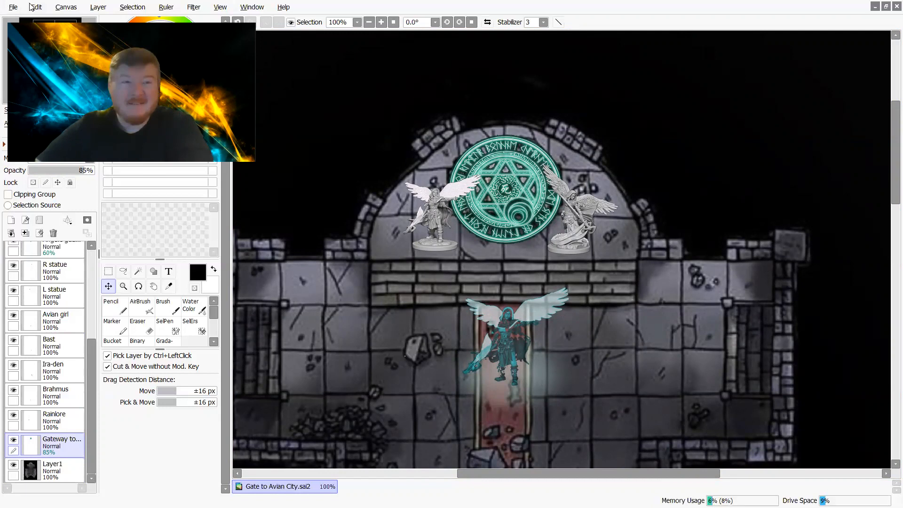
Save and quit the Gate to Avian City map, and open the "resized shrine of Solandrian" file from File Explorer.
click(14, 7)
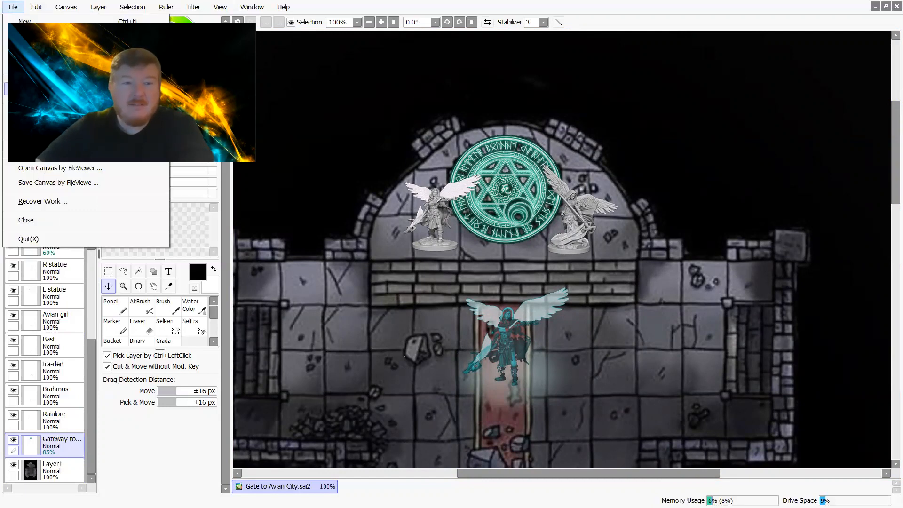
click(47, 88)
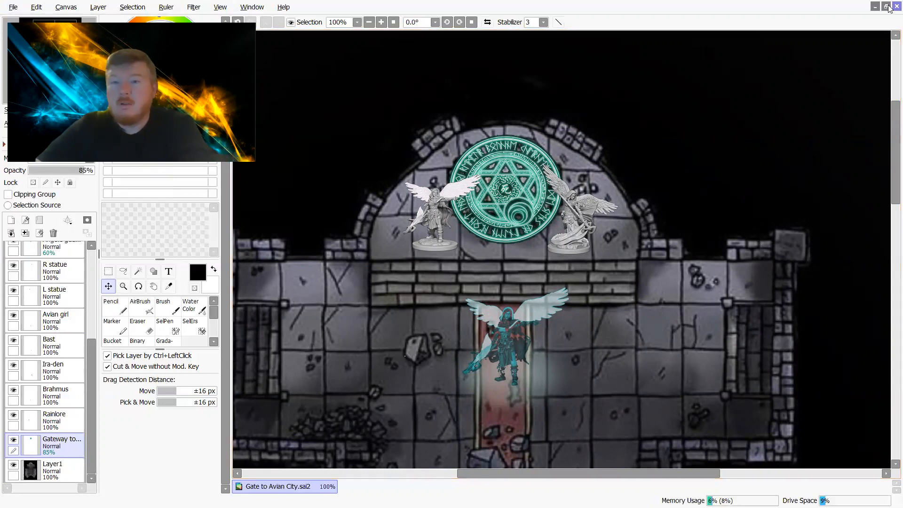
click(14, 7)
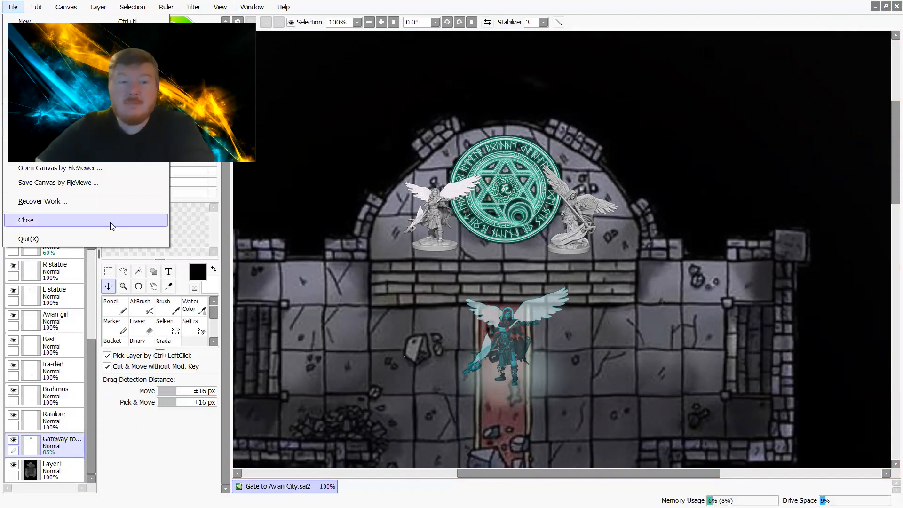
click(28, 239)
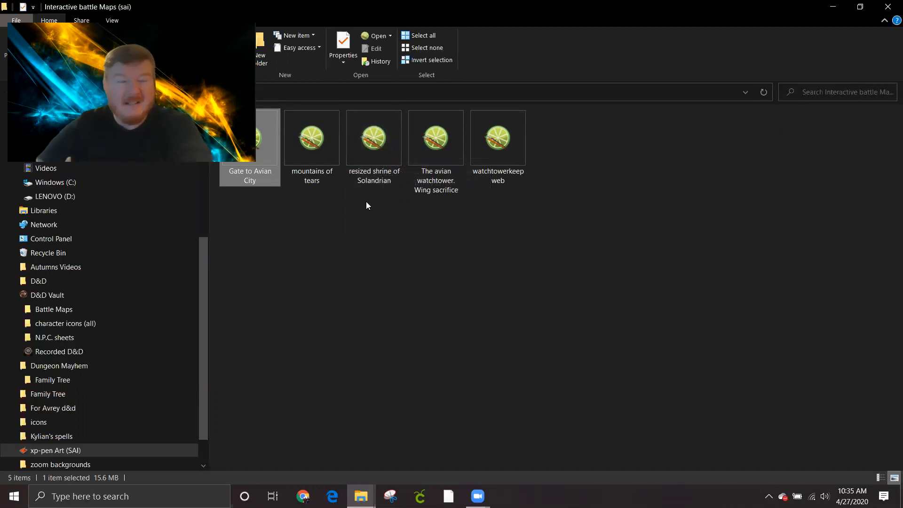
double_click(376, 148)
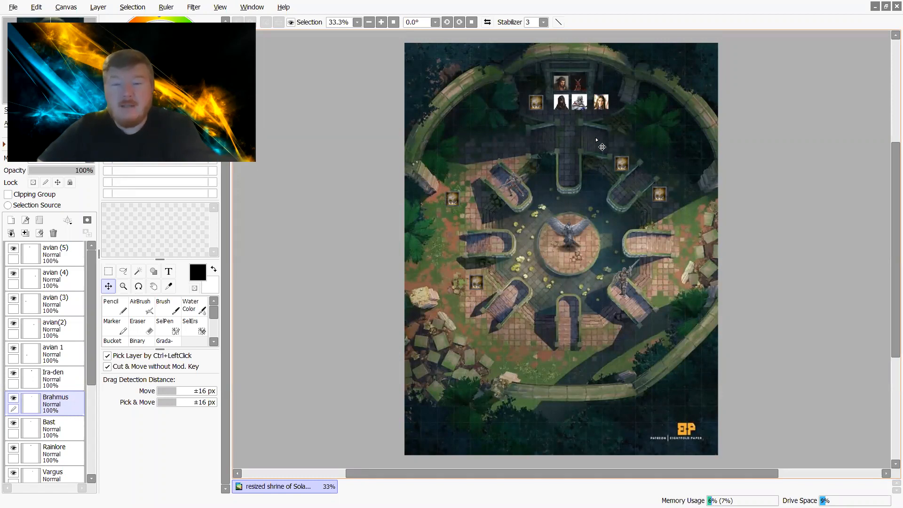
Examine the character portraits and NPC tokens gathered around the shrine's entrance walkway.
scroll(589, 151, up, 3)
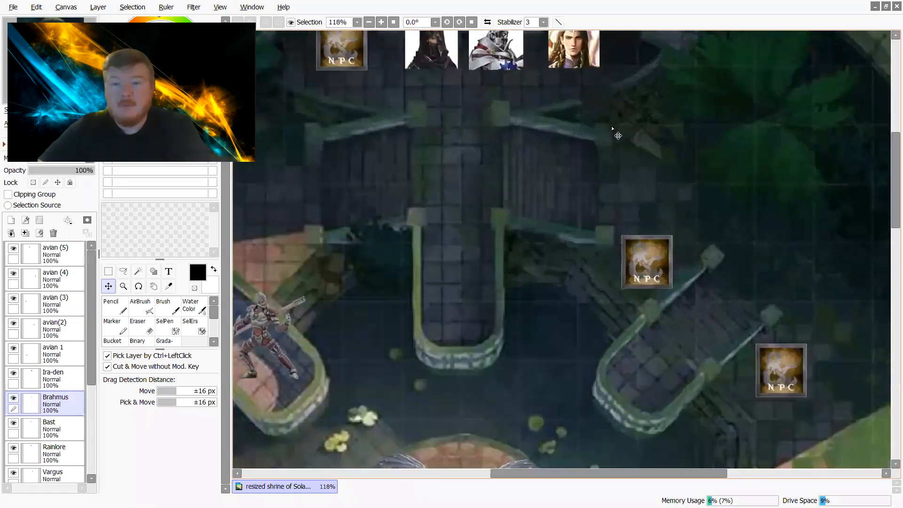
drag(888, 217, 888, 176)
scroll(592, 202, up, 4)
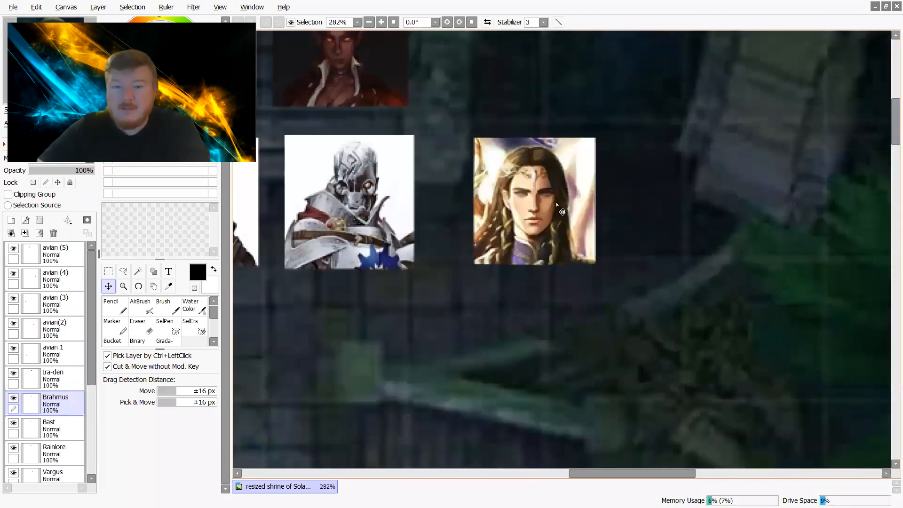
scroll(590, 201, down, 4)
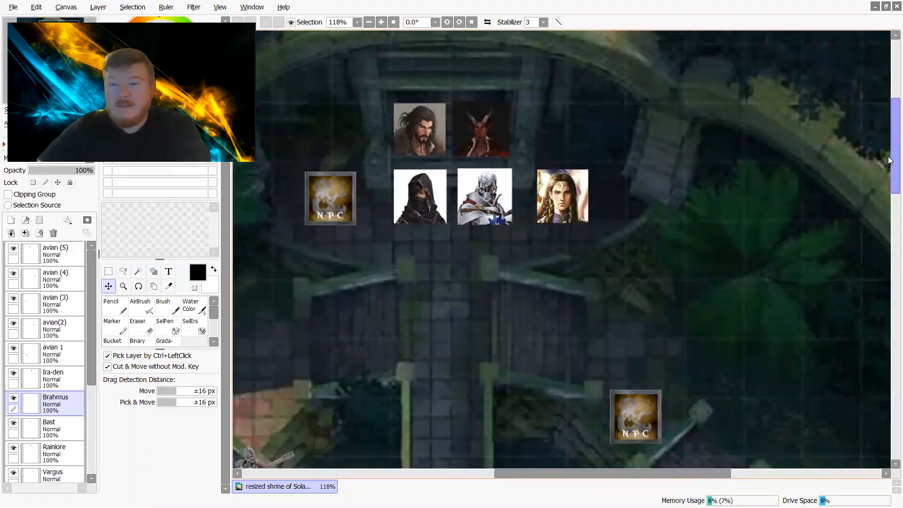
drag(888, 147, 887, 157)
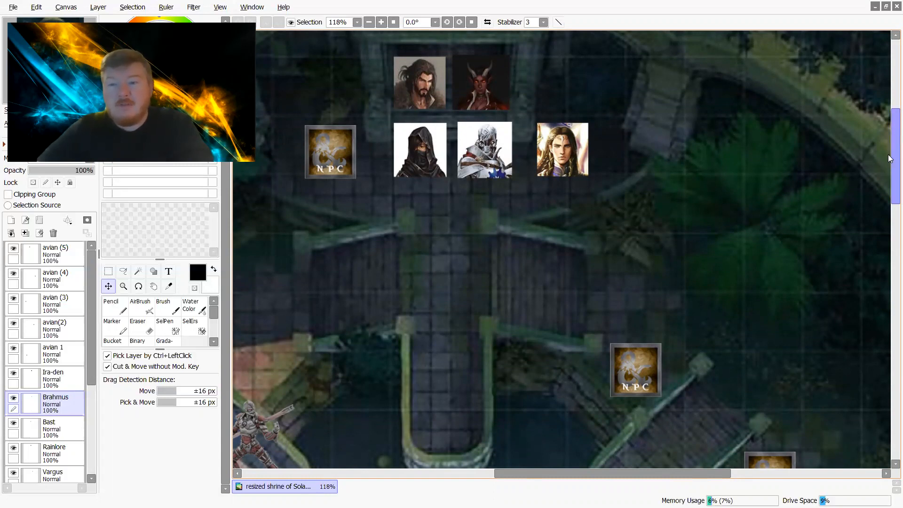
mouse_move(888, 155)
mouse_down()
mouse_move(888, 218)
mouse_move(888, 159)
mouse_up()
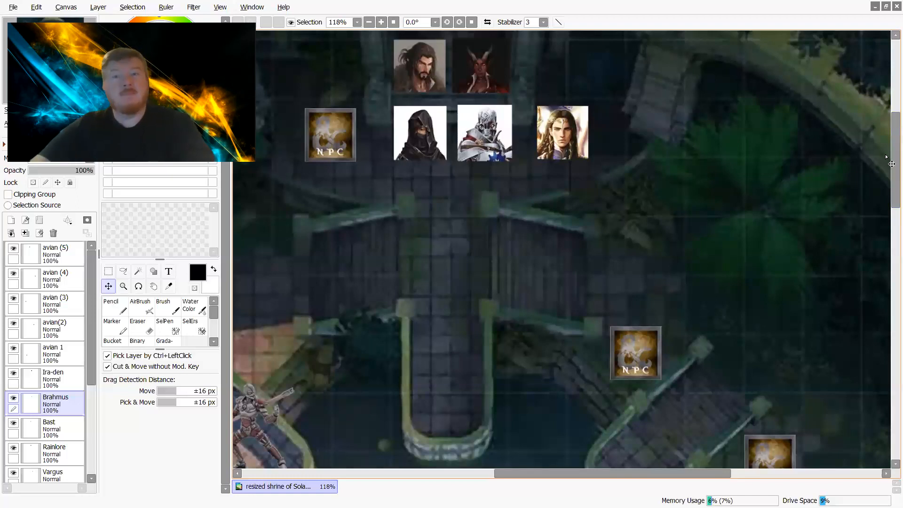
drag(888, 153, 888, 153)
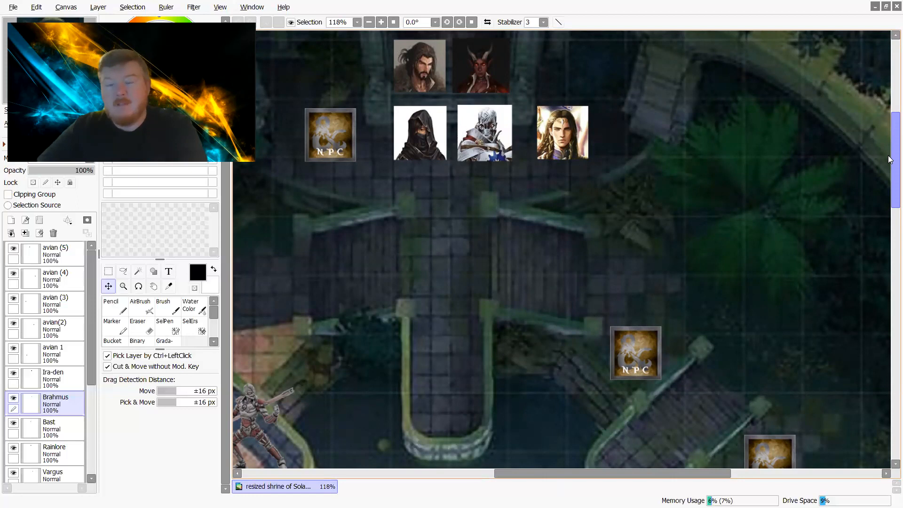
Inspect the winged statue on the shrine's central round platform and the armoured figures on the surrounding bridges.
drag(888, 155, 888, 244)
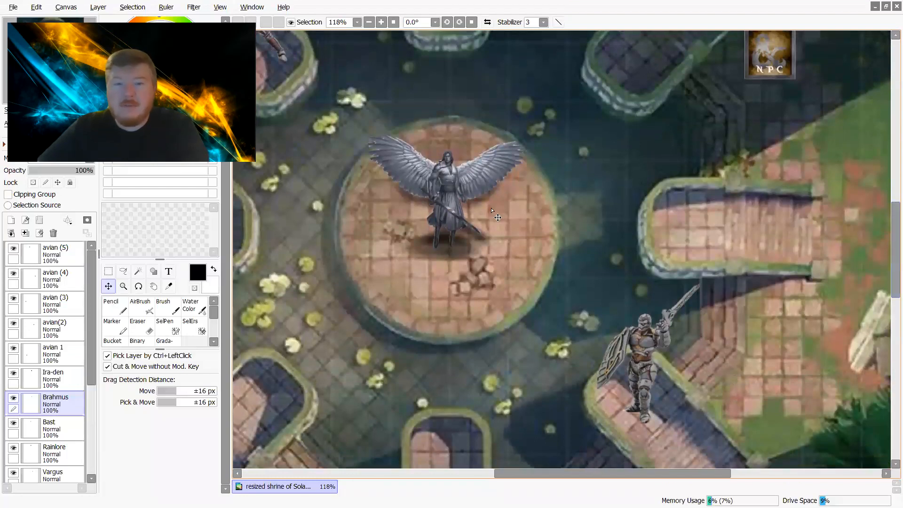
scroll(491, 210, up, 2)
drag(617, 471, 594, 473)
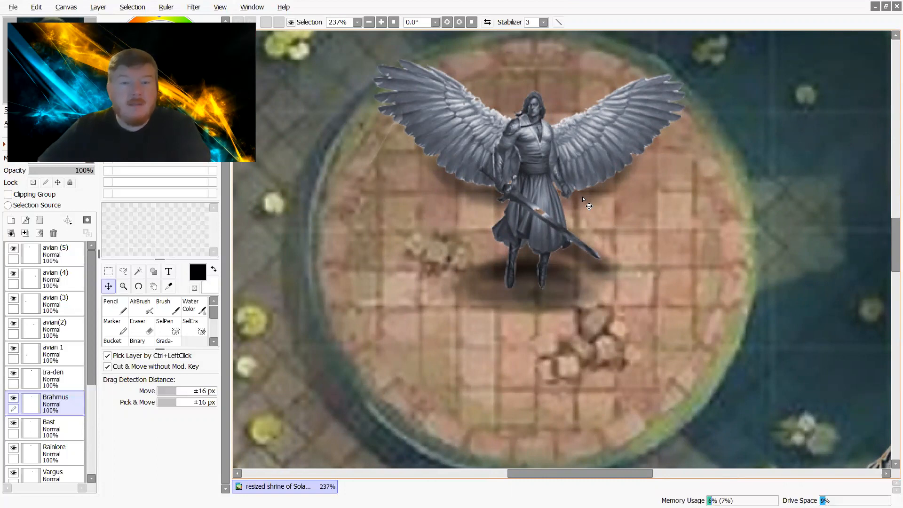
scroll(588, 205, down, 4)
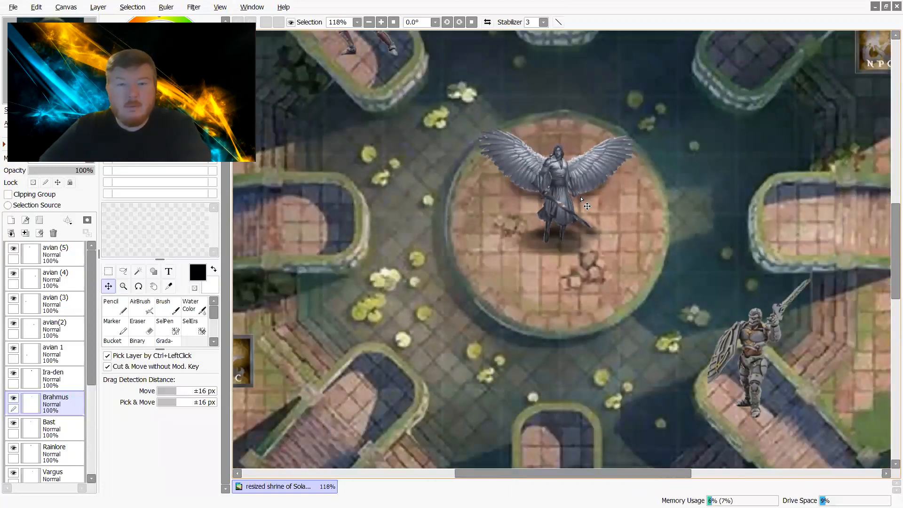
scroll(586, 206, down, 1)
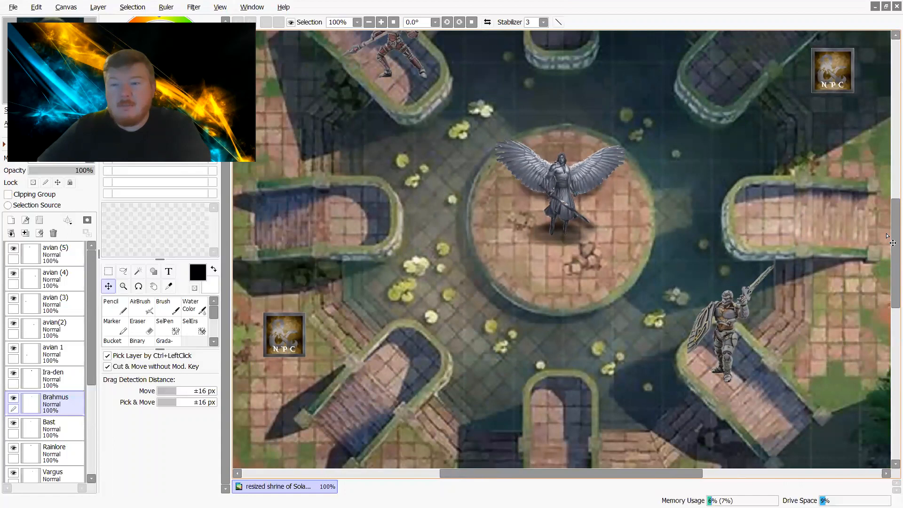
drag(888, 252, 887, 220)
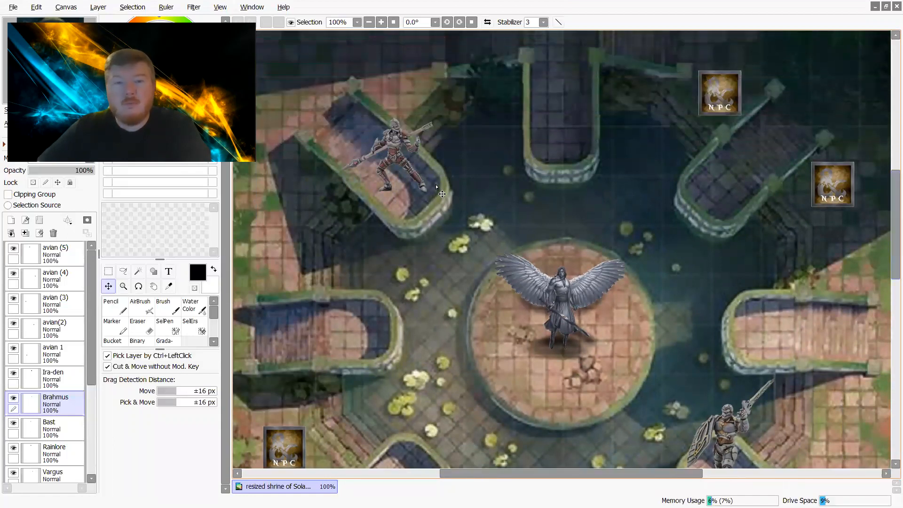
Examine the armoured figures on the diagonal bridges, the entrance portraits and the NPC token beside the upper-right bridge.
scroll(437, 185, up, 4)
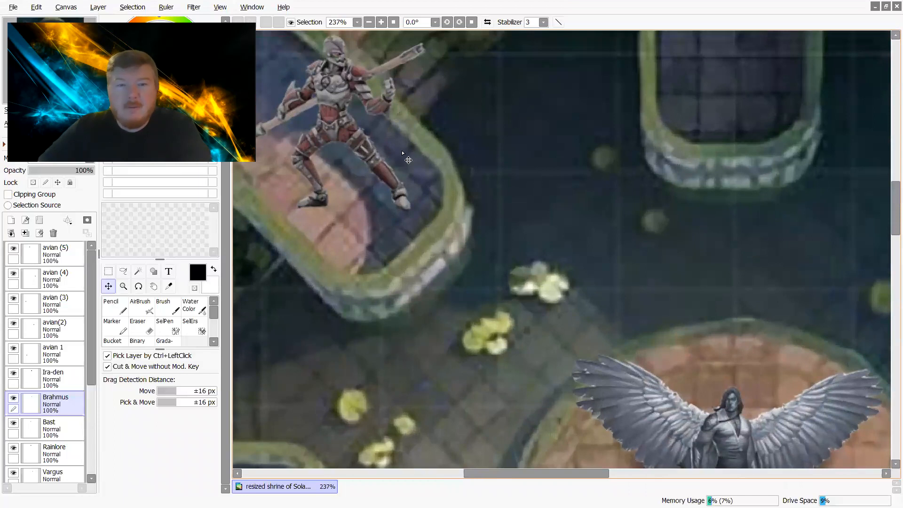
scroll(414, 209, down, 2)
drag(567, 473, 651, 474)
scroll(888, 284, down, 1)
scroll(889, 284, down, 5)
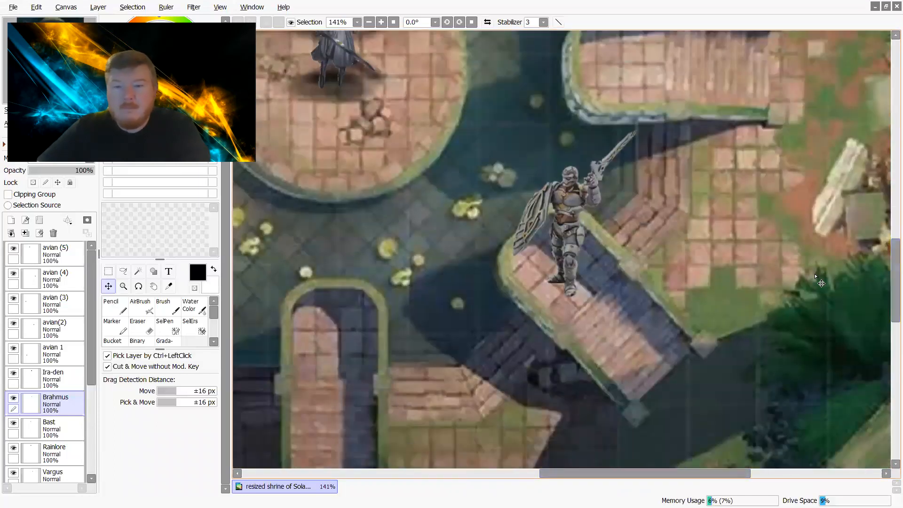
scroll(578, 253, up, 2)
scroll(602, 257, down, 5)
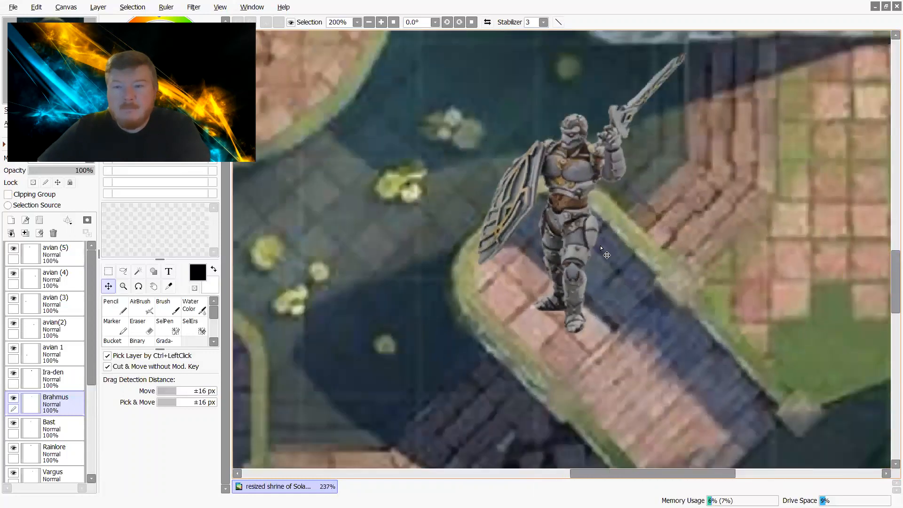
drag(891, 265, 890, 134)
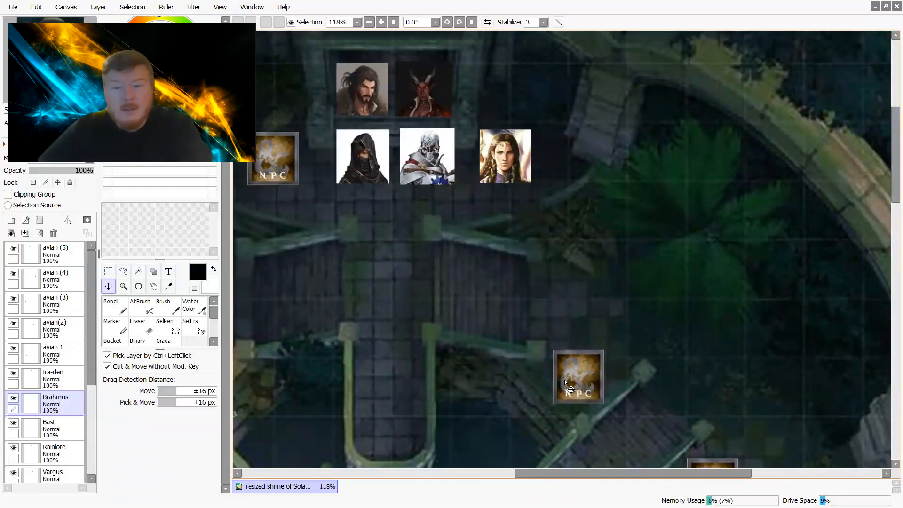
scroll(565, 382, up, 5)
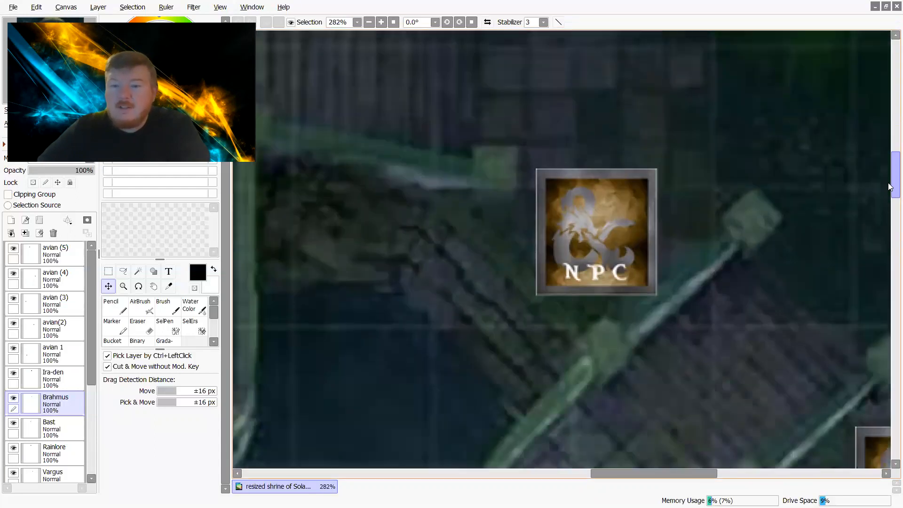
drag(895, 160, 895, 177)
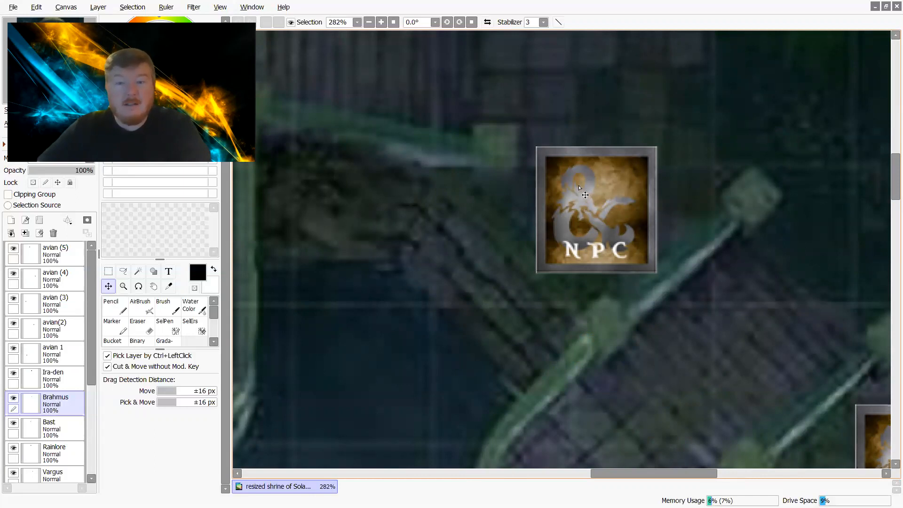
Open the Leader token image Capture.PNG from the "Tokens (heroes & enemies(" folder inside D&D Vault's character icons.
click(14, 7)
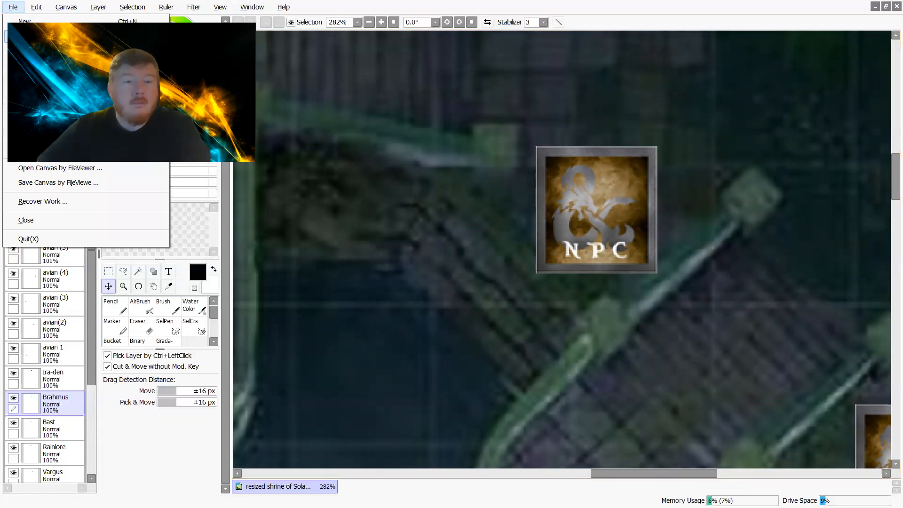
click(25, 36)
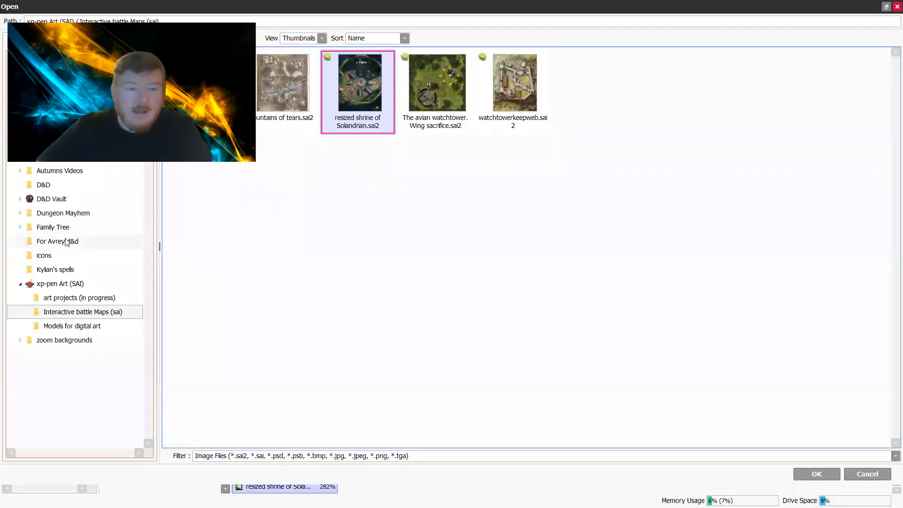
click(60, 201)
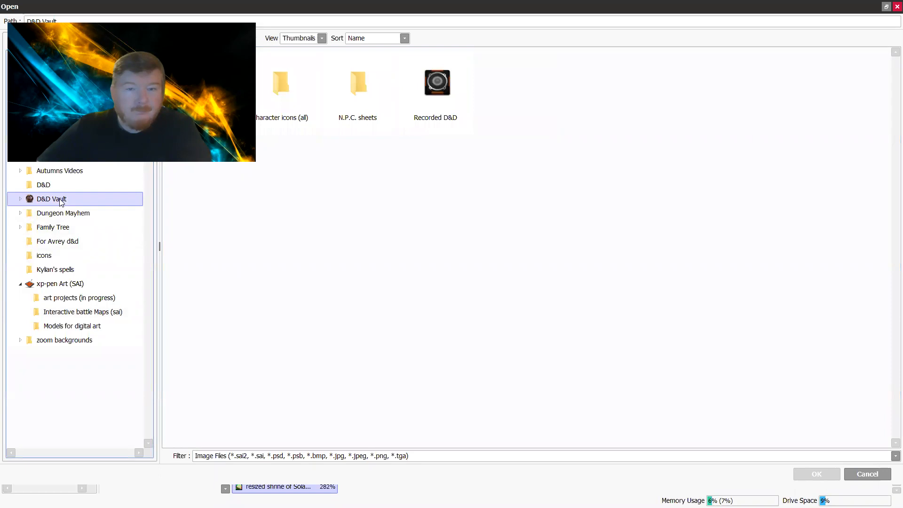
double_click(292, 96)
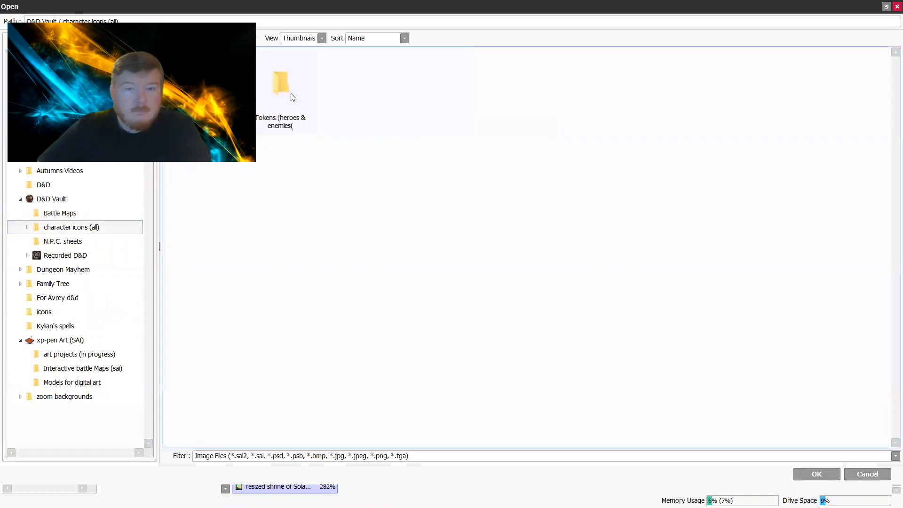
double_click(292, 97)
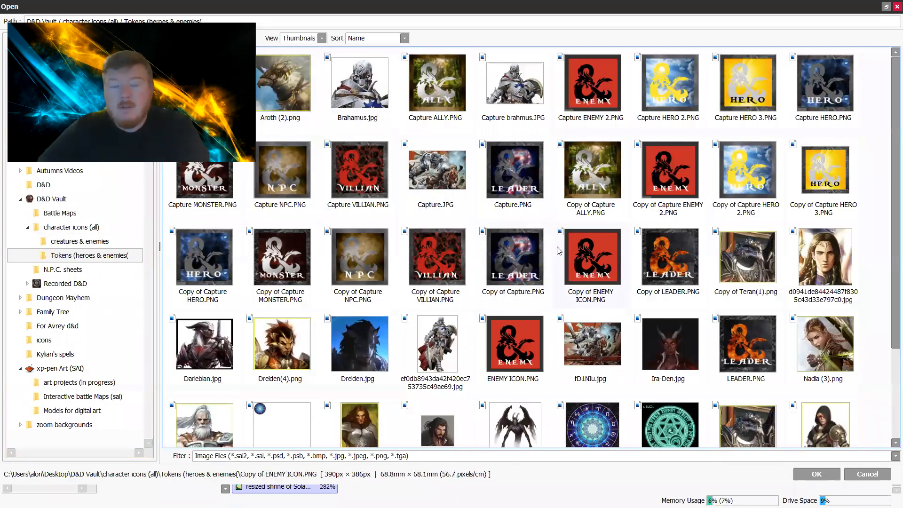
double_click(521, 173)
Inspect the Leader token artwork at different magnifications, and close the image to return to the shrine map.
scroll(574, 253, up, 3)
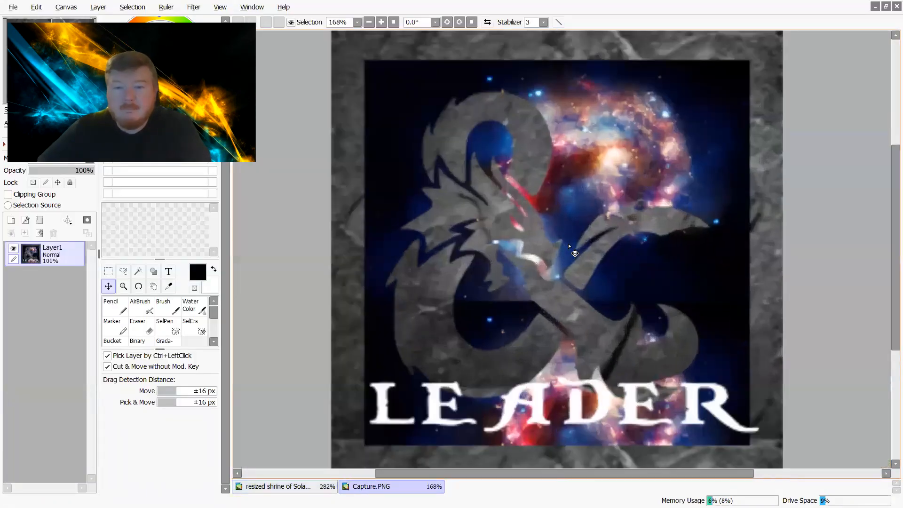
scroll(574, 253, down, 1)
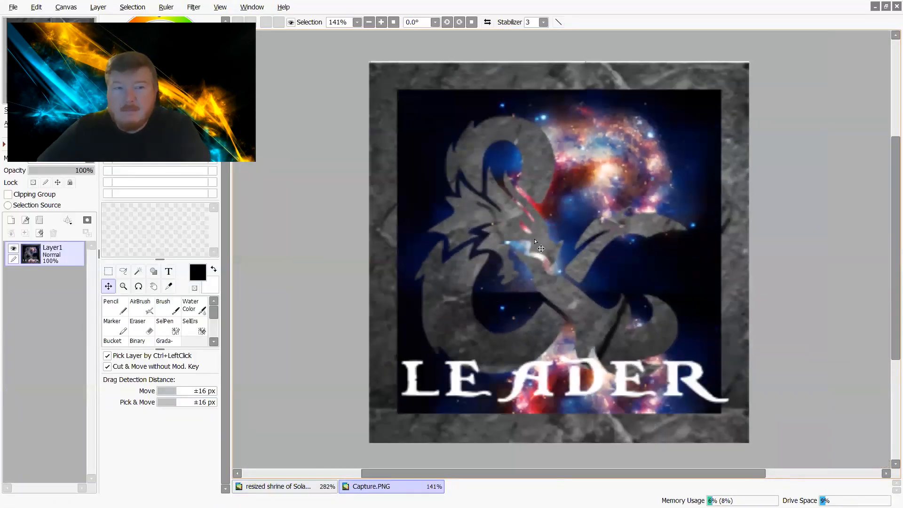
scroll(606, 221, down, 1)
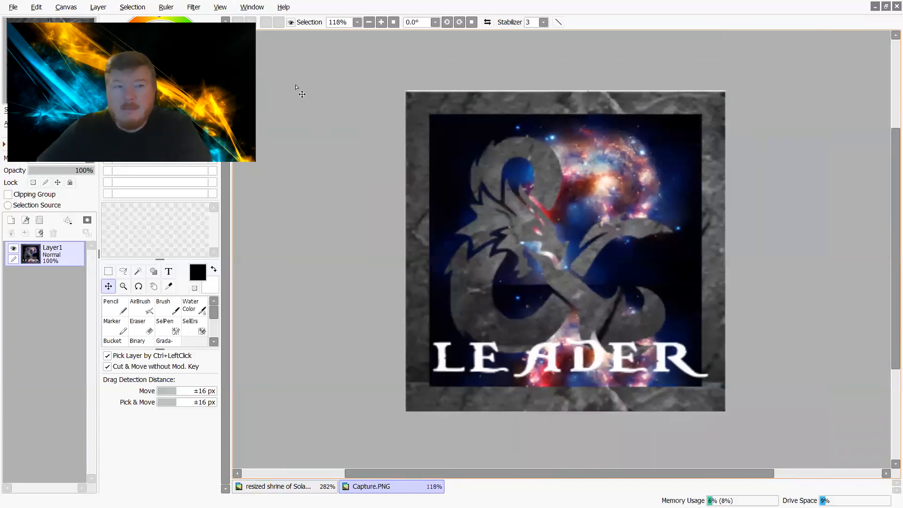
right_click(394, 489)
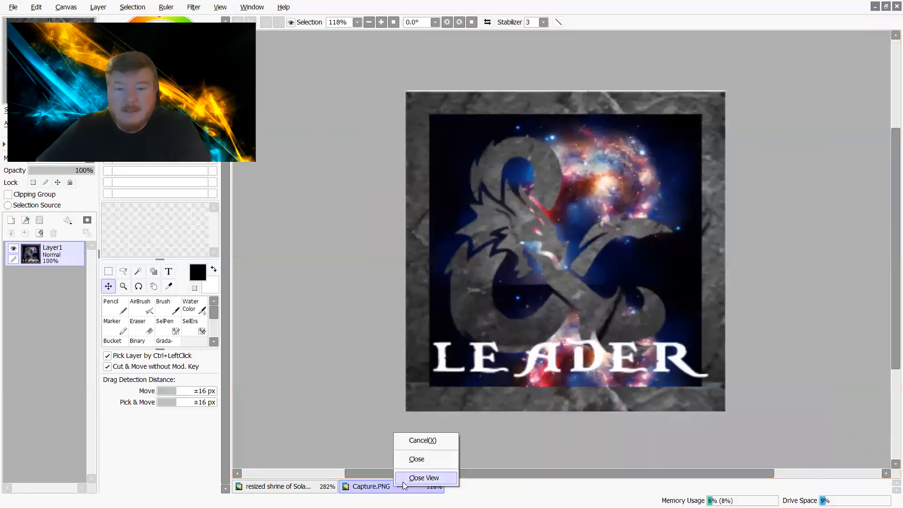
click(416, 458)
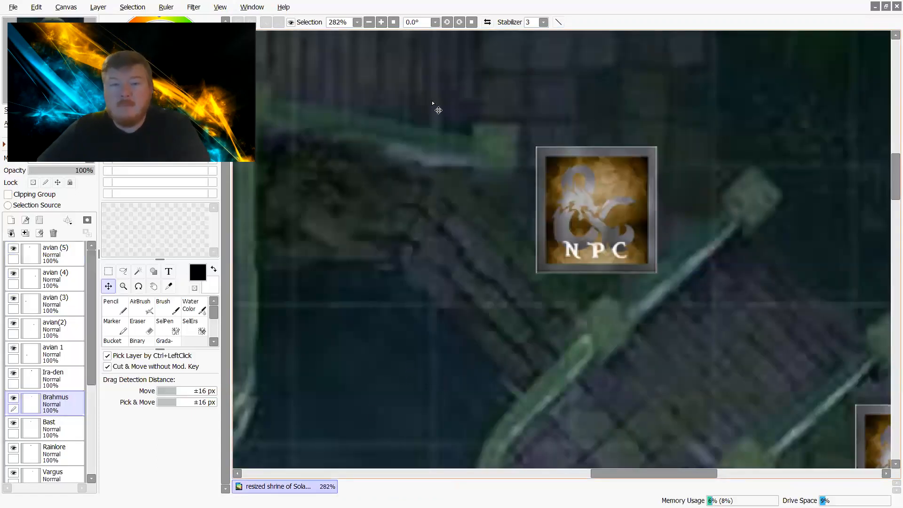
Move the Brahmus portrait from the entrance walkway onto the end of the upper-right bridge, between the two NPC tokens.
scroll(628, 212, down, 4)
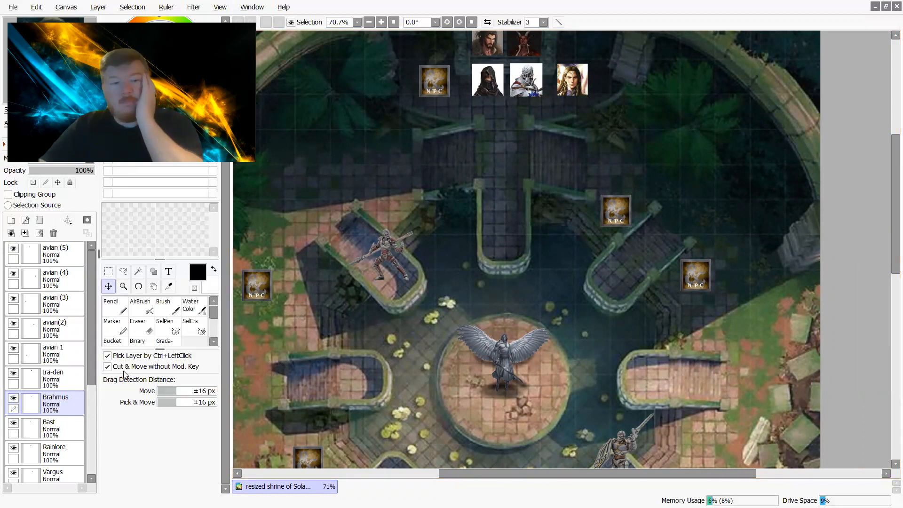
drag(542, 103, 625, 280)
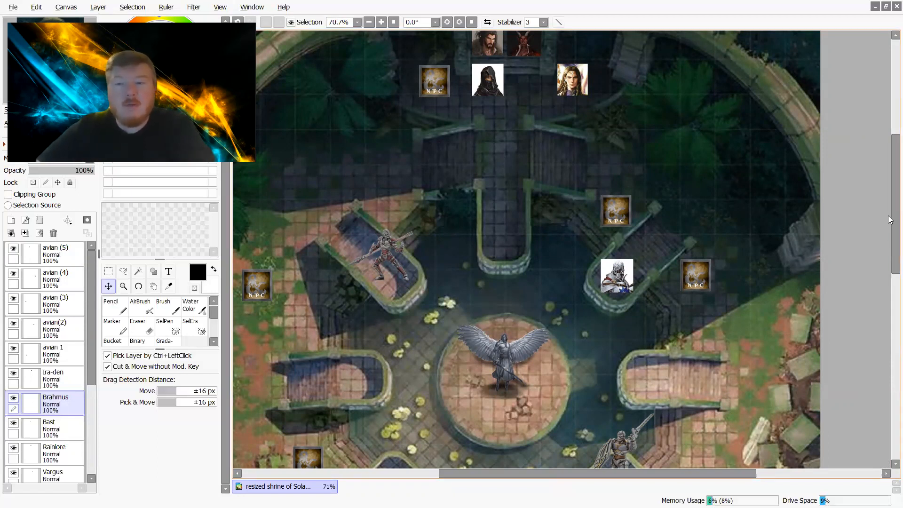
Reveal the rune circles on the bridge ends by raising the "aura beneit..." layer to 100% opacity.
drag(890, 221, 890, 256)
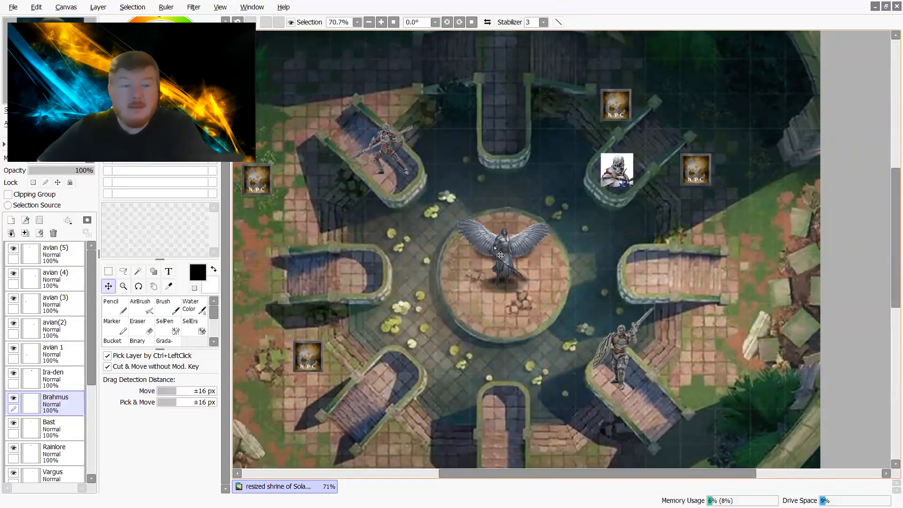
scroll(500, 254, up, 1)
scroll(500, 255, up, 3)
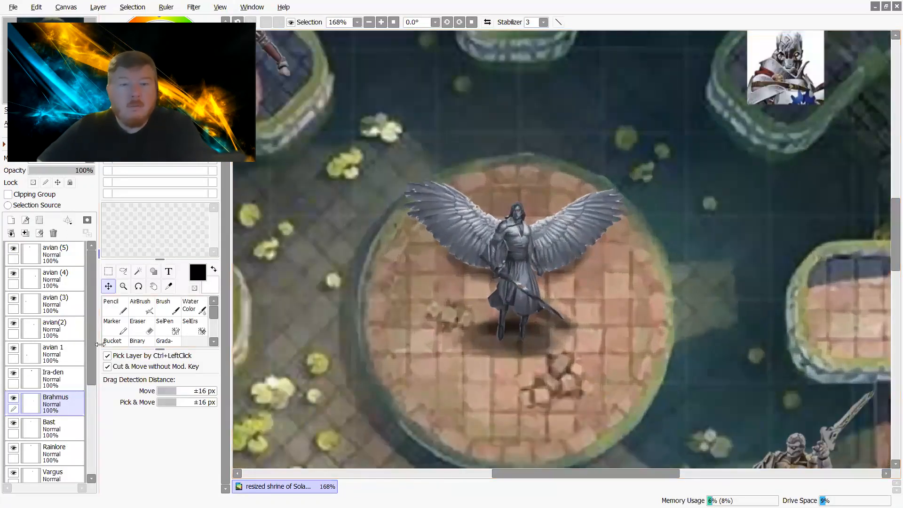
scroll(226, 300, down, 3)
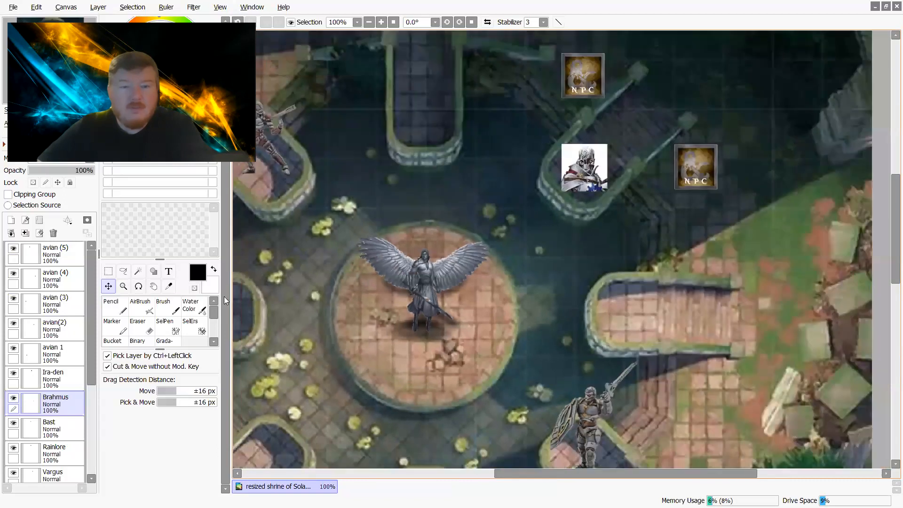
drag(518, 472, 482, 473)
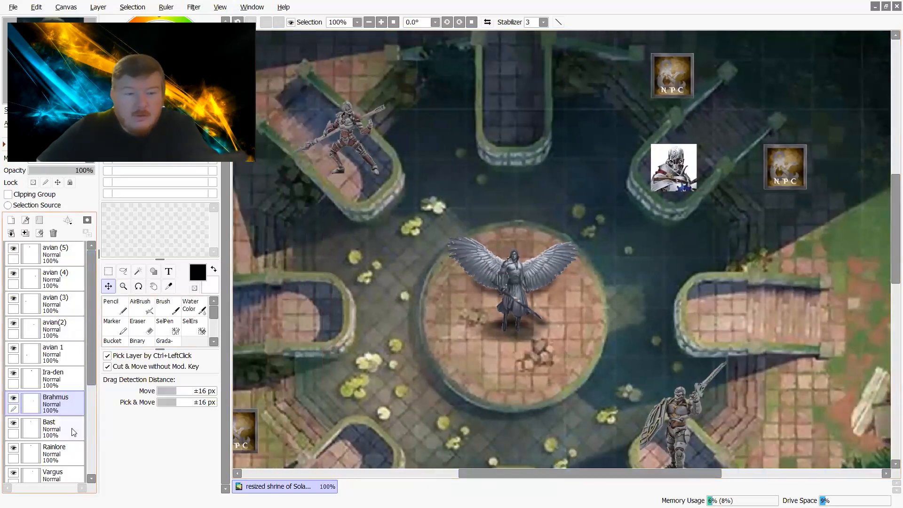
drag(93, 377, 94, 466)
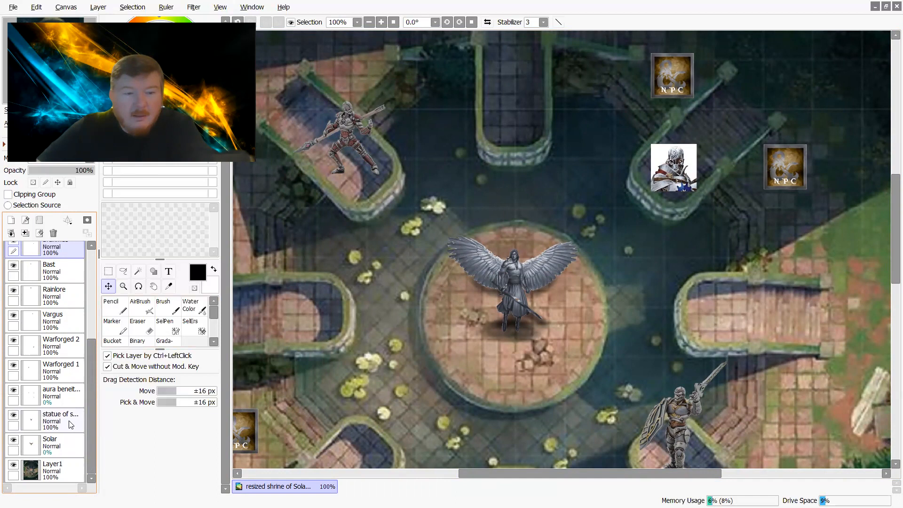
click(69, 403)
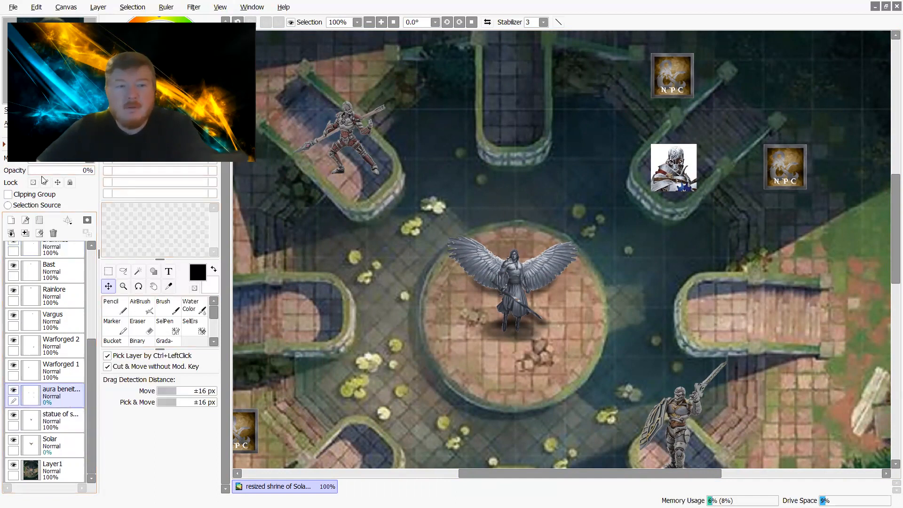
drag(32, 172, 104, 175)
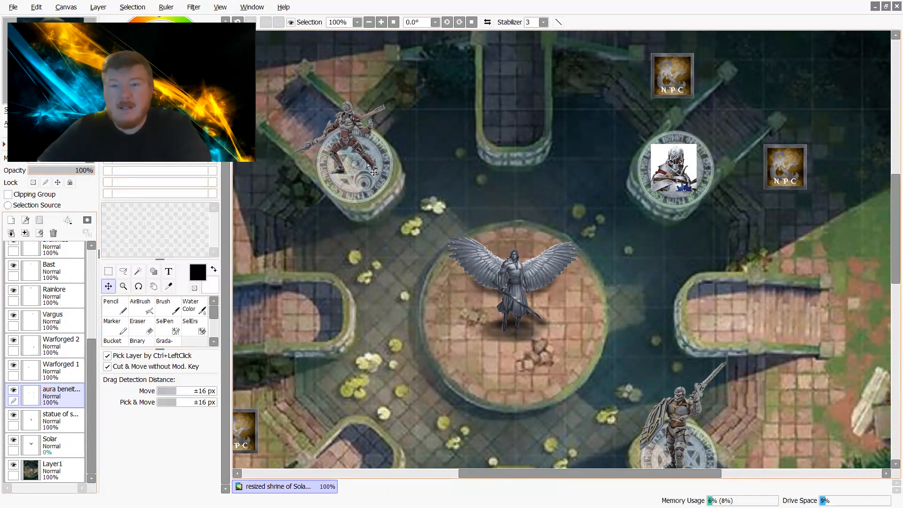
Try a Brightness/Contrast adjustment of +17 brightness and +5 contrast on the aura layer, and cancel it.
click(207, 6)
mouse_move(225, 21)
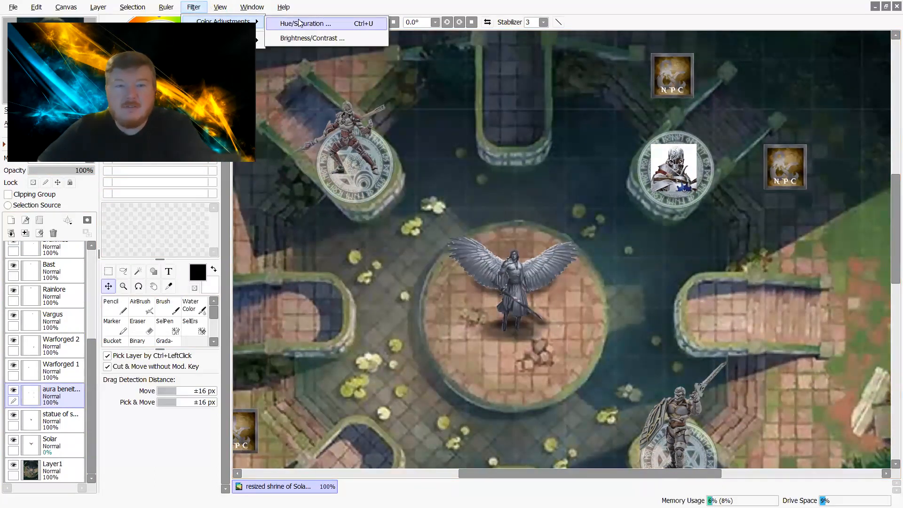
click(310, 38)
drag(390, 260, 429, 275)
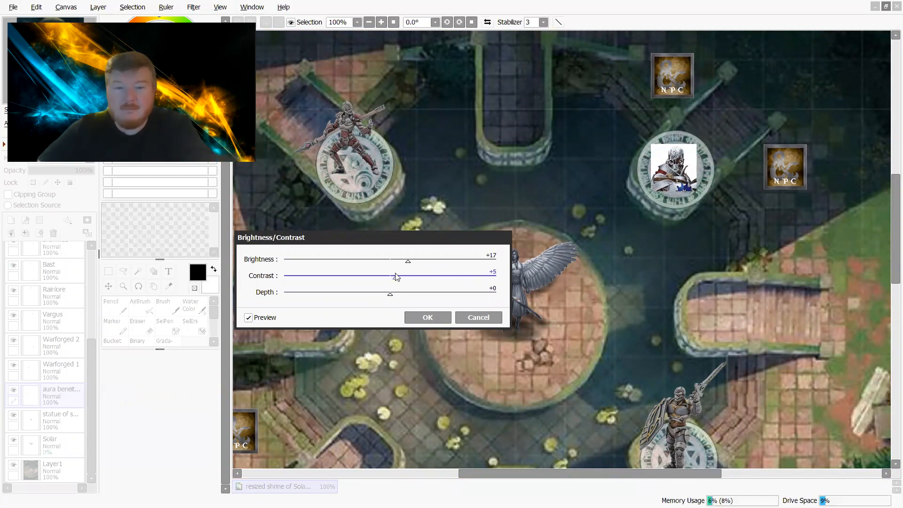
click(478, 318)
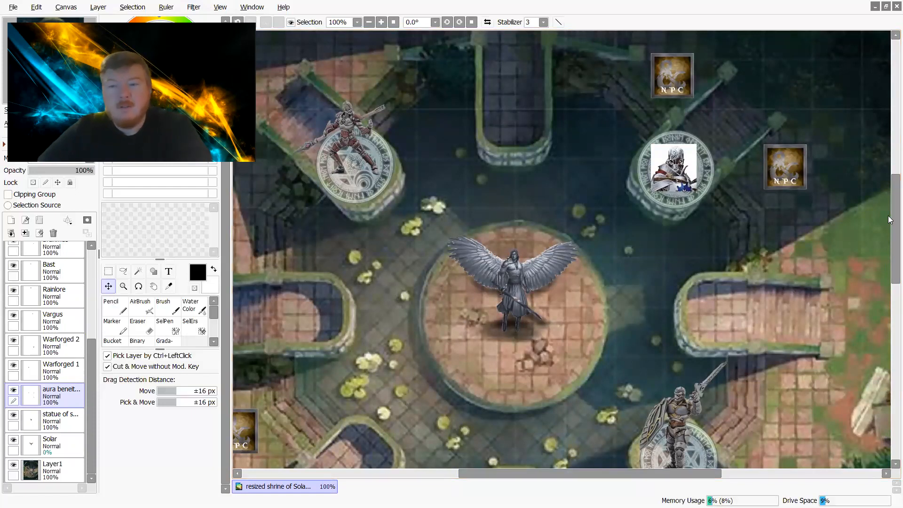
Hide the winged statue on the central platform by lowering the "statue of s..." layer to 0% opacity.
drag(890, 228, 890, 243)
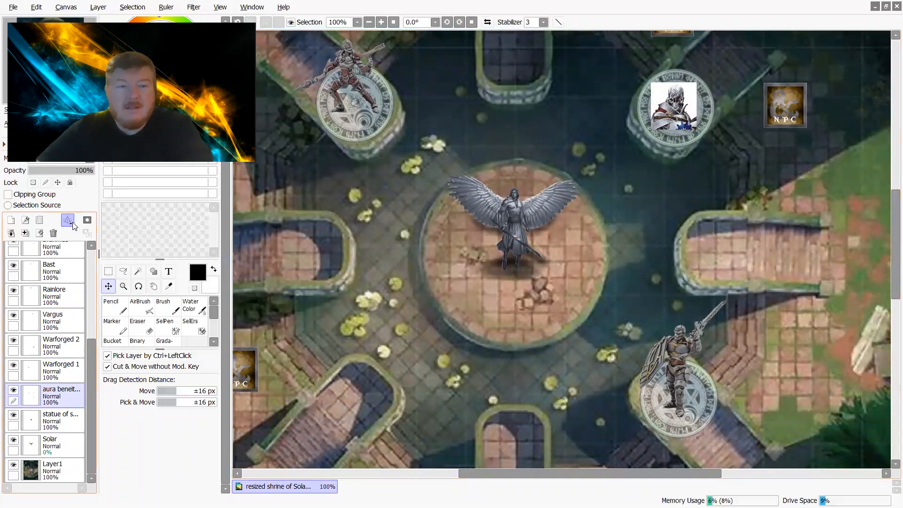
drag(228, 228, 231, 198)
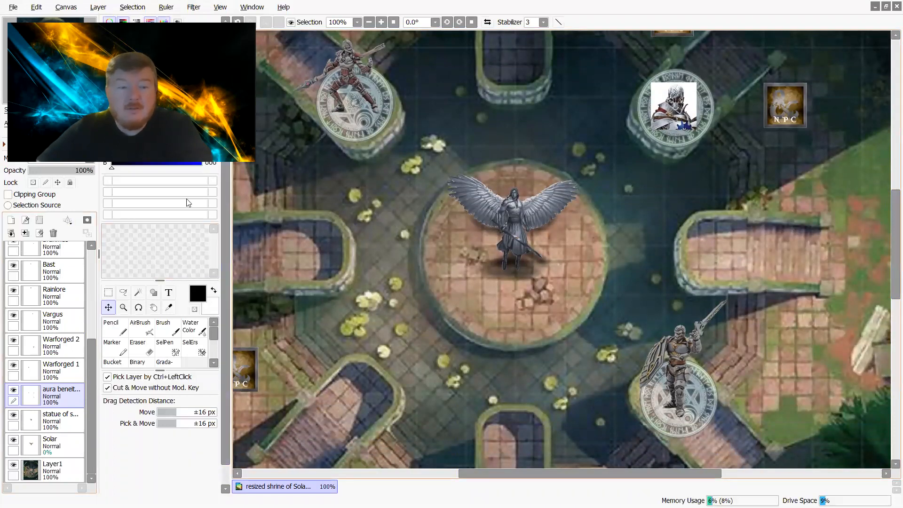
drag(91, 386, 103, 281)
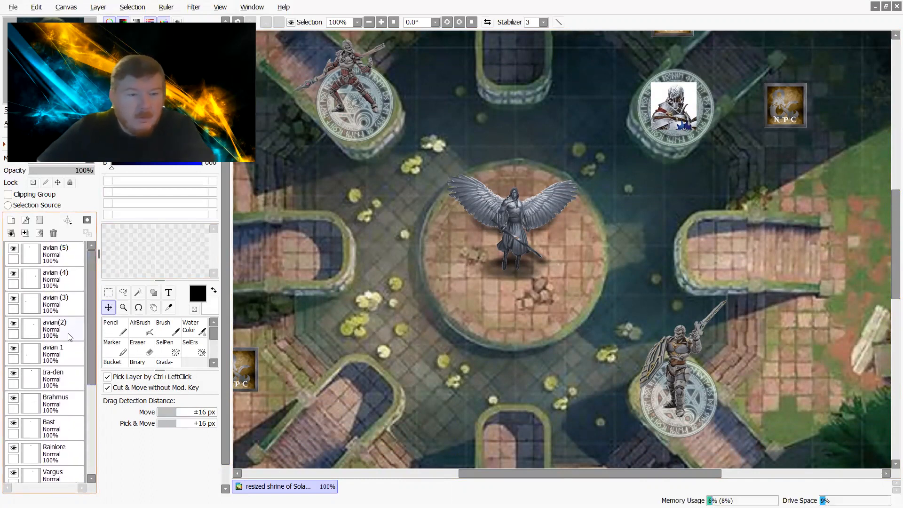
drag(92, 348, 70, 426)
click(70, 426)
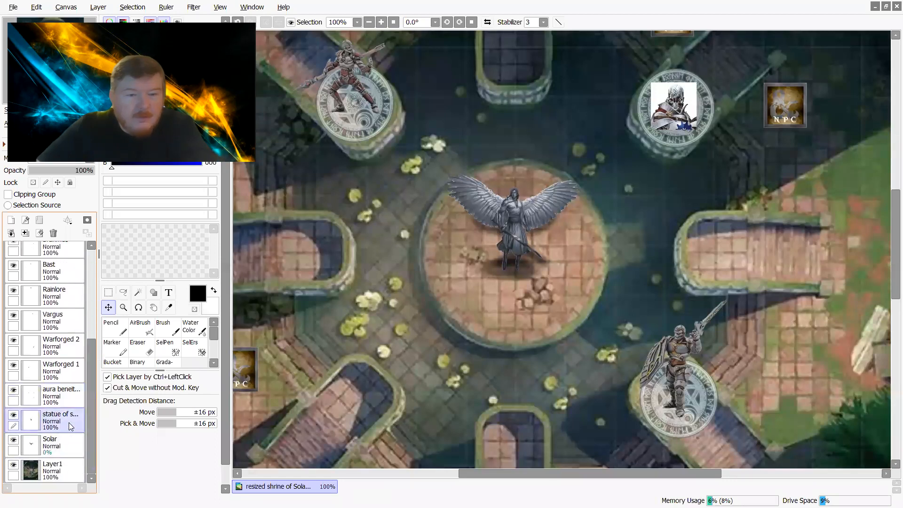
click(87, 171)
drag(87, 171, 26, 173)
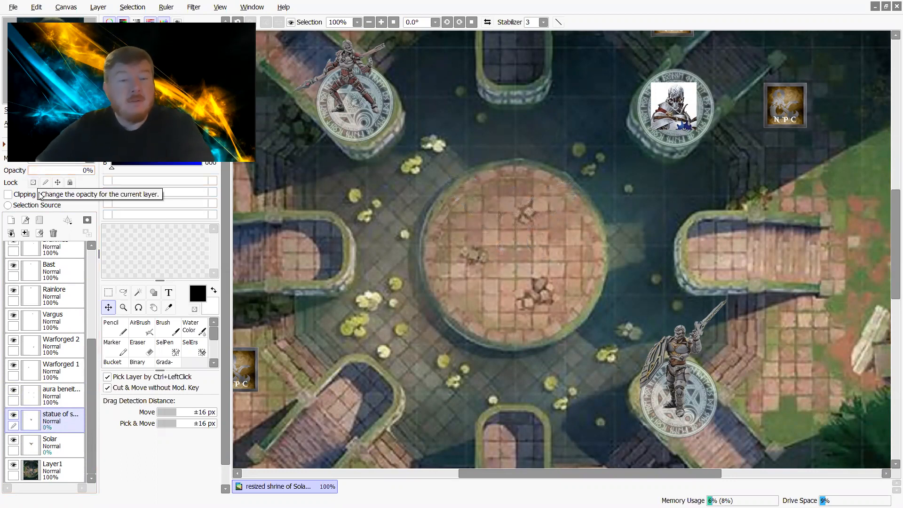
Reveal the living winged figure on the central platform by raising the Solar layer to 100% opacity.
click(64, 450)
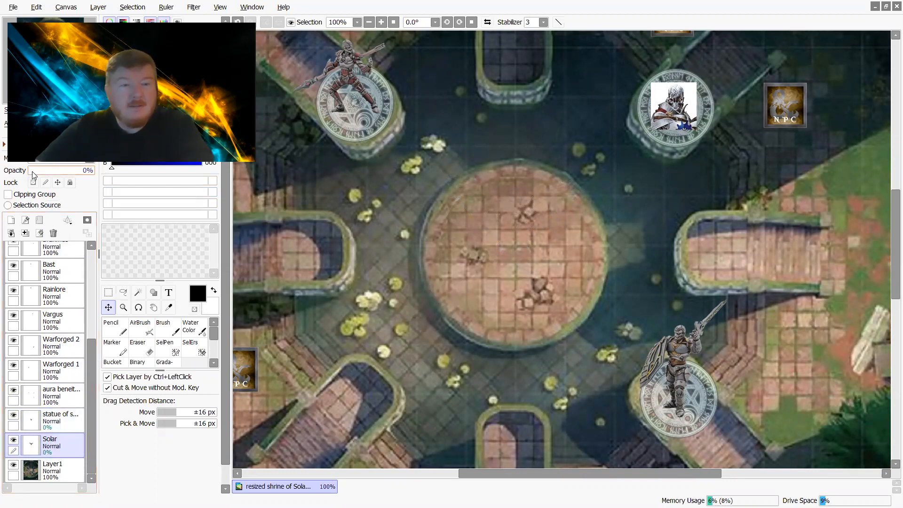
drag(41, 175, 106, 178)
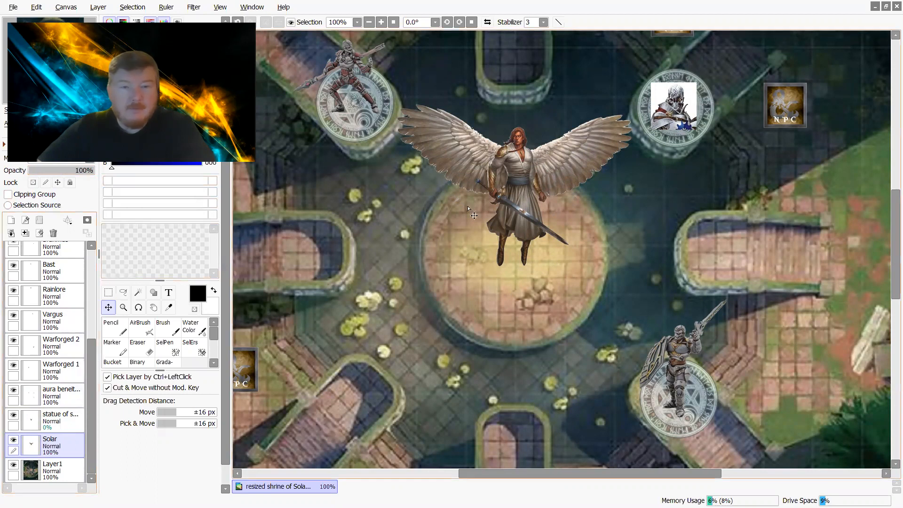
mouse_move(532, 189)
mouse_down()
mouse_move(549, 165)
mouse_move(606, 152)
mouse_move(638, 131)
mouse_move(666, 106)
mouse_move(687, 59)
mouse_move(612, 103)
mouse_move(489, 148)
mouse_move(383, 43)
mouse_move(536, 197)
mouse_move(705, 312)
mouse_move(699, 322)
mouse_move(524, 194)
mouse_up()
scroll(547, 196, down, 3)
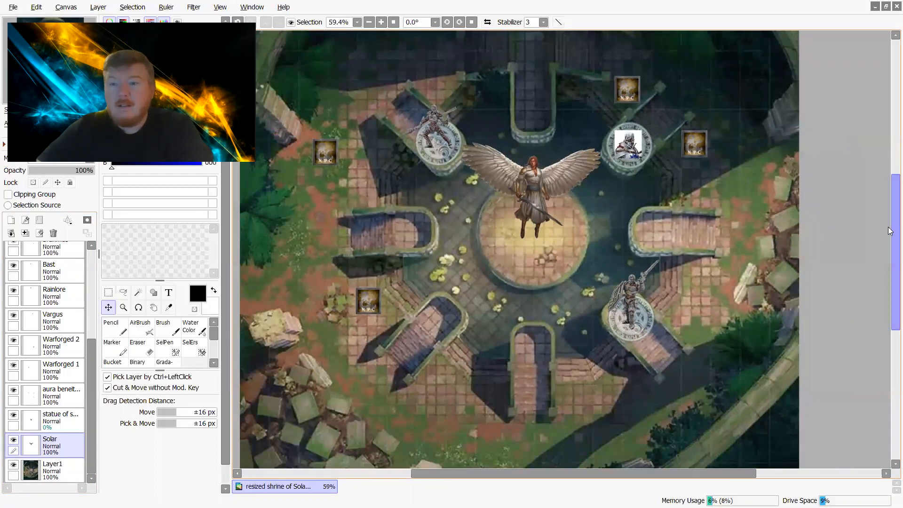
mouse_move(889, 230)
mouse_down()
mouse_move(889, 175)
mouse_move(889, 217)
mouse_up()
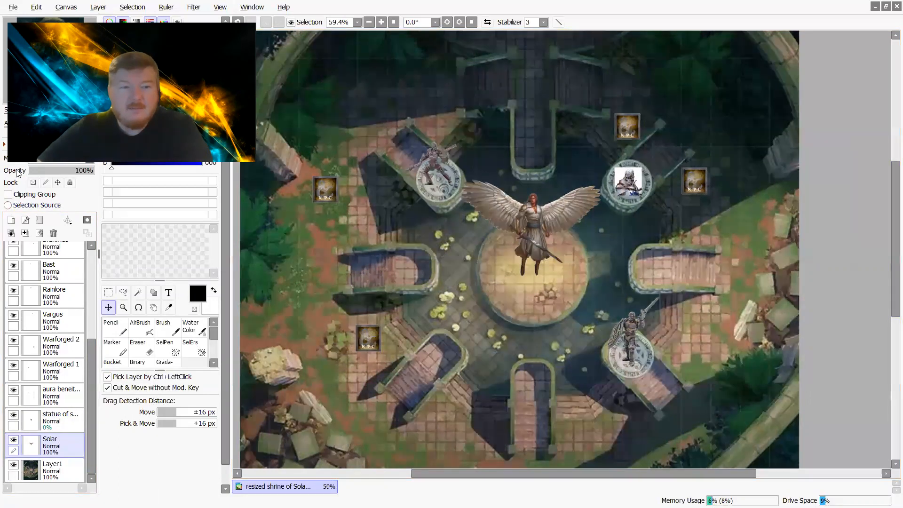
Fade the Solar layer back out to 0% opacity, leaving the central platform empty.
click(37, 171)
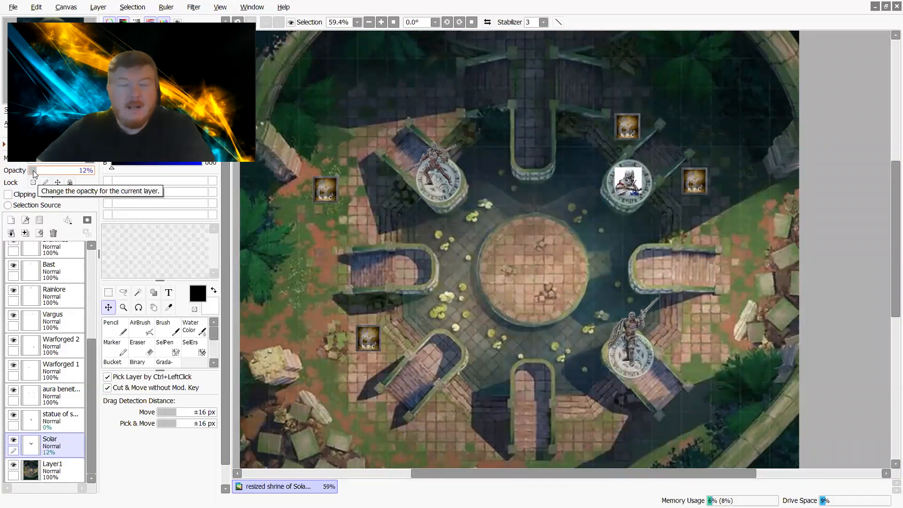
drag(33, 170, 29, 171)
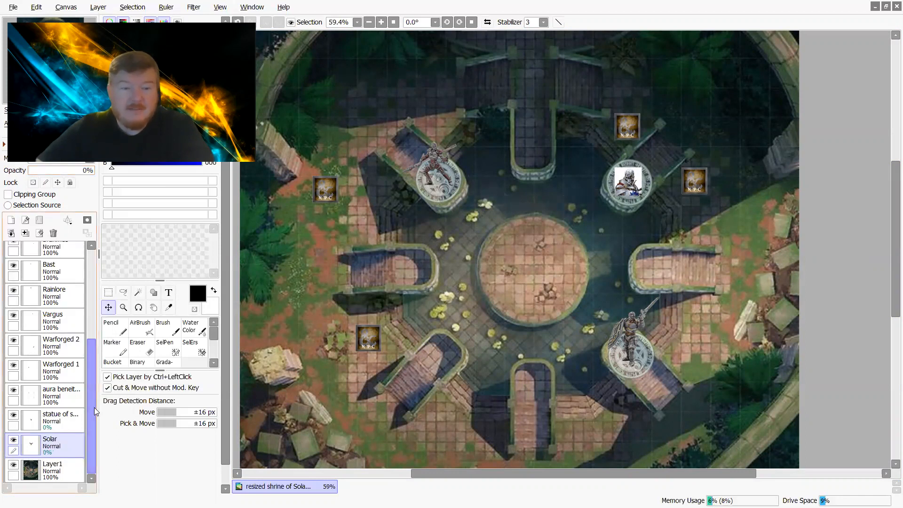
drag(91, 427, 91, 376)
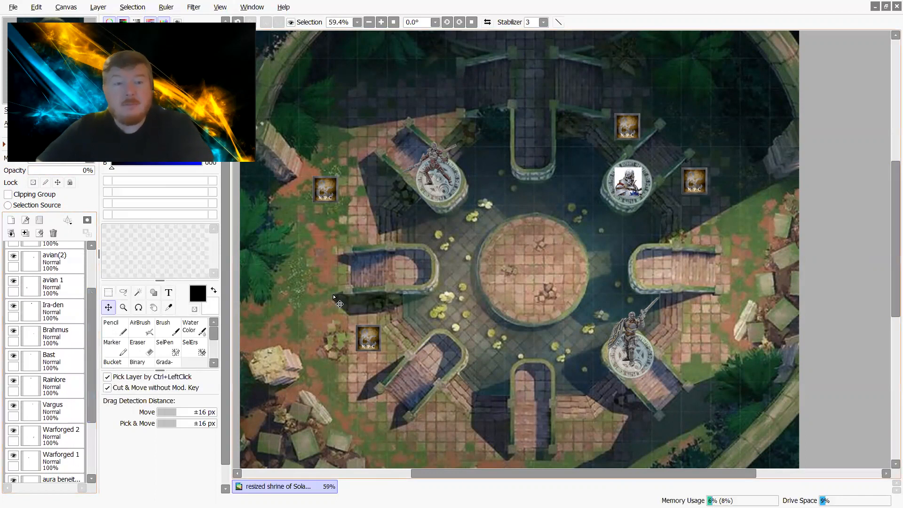